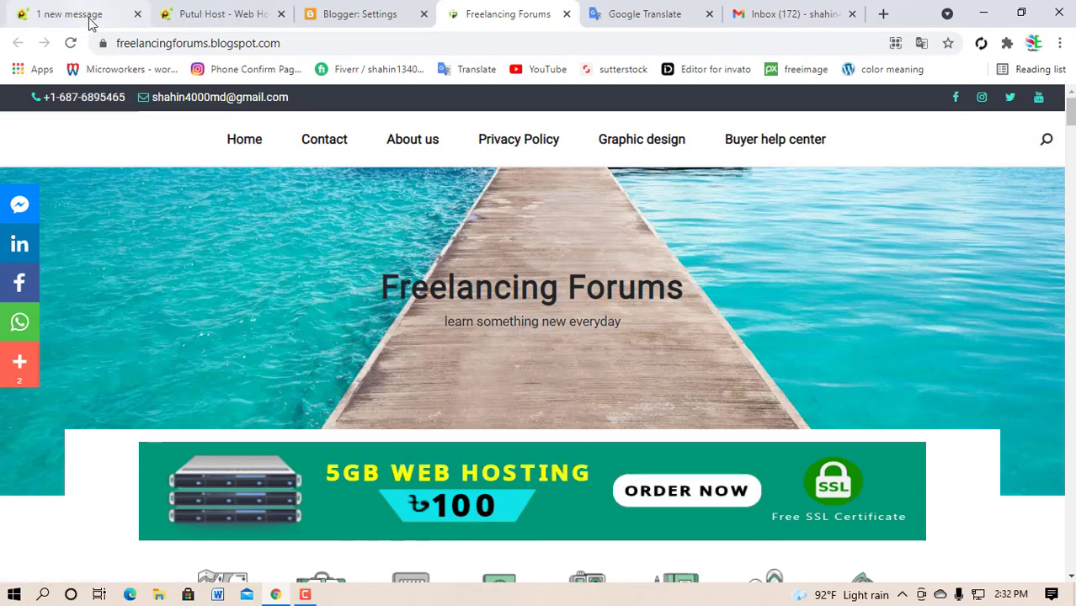
# Switch to the Putul Host site, enter its client area and open the management page of freelancingforums.xyz
pyautogui.click(208, 15)
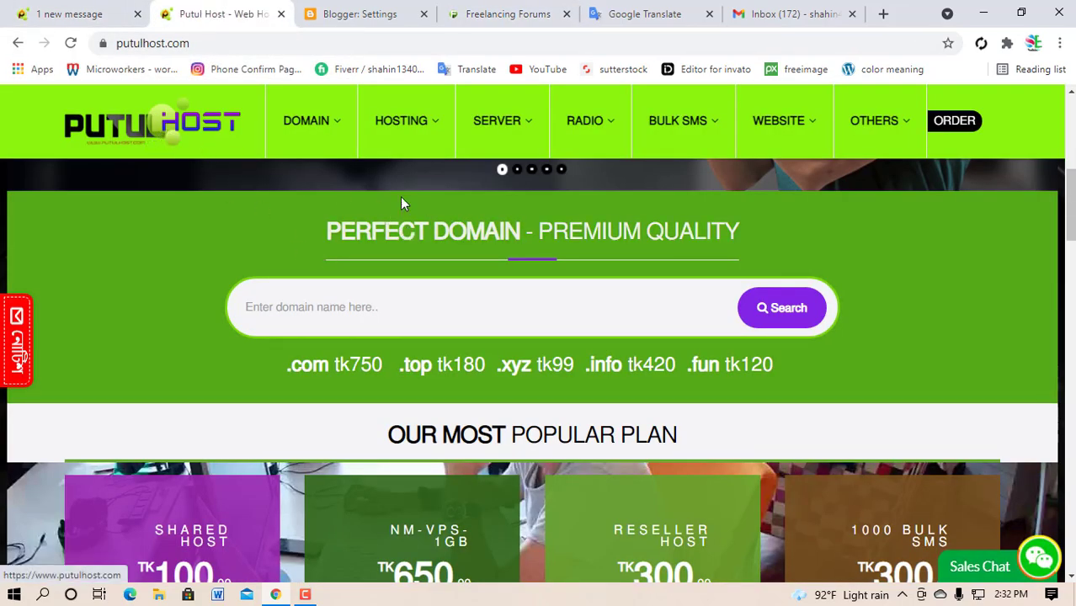
pyautogui.scroll(5, 705, 166)
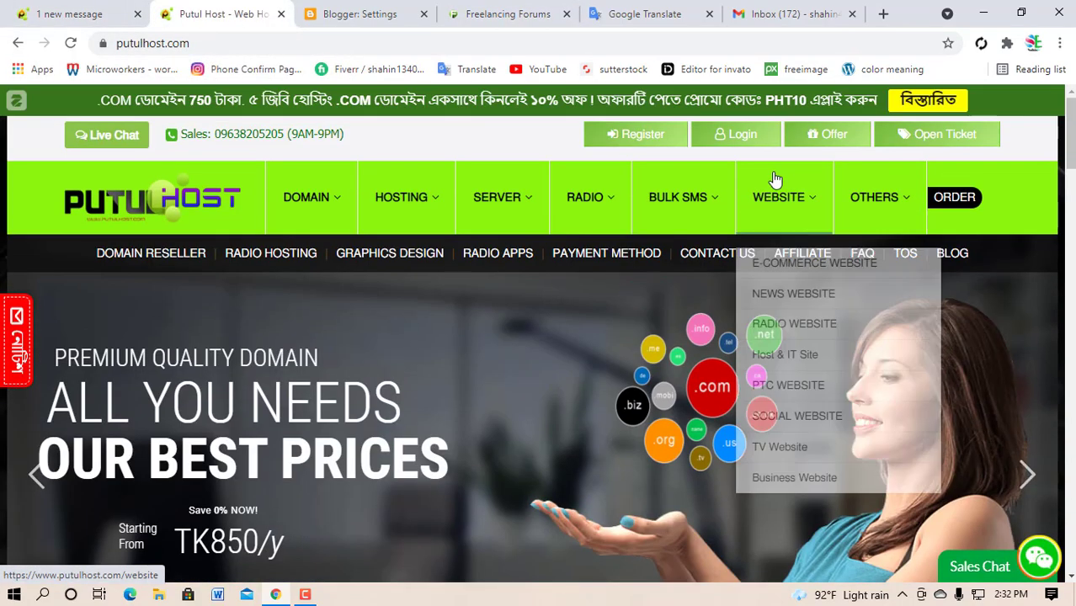
pyautogui.click(738, 142)
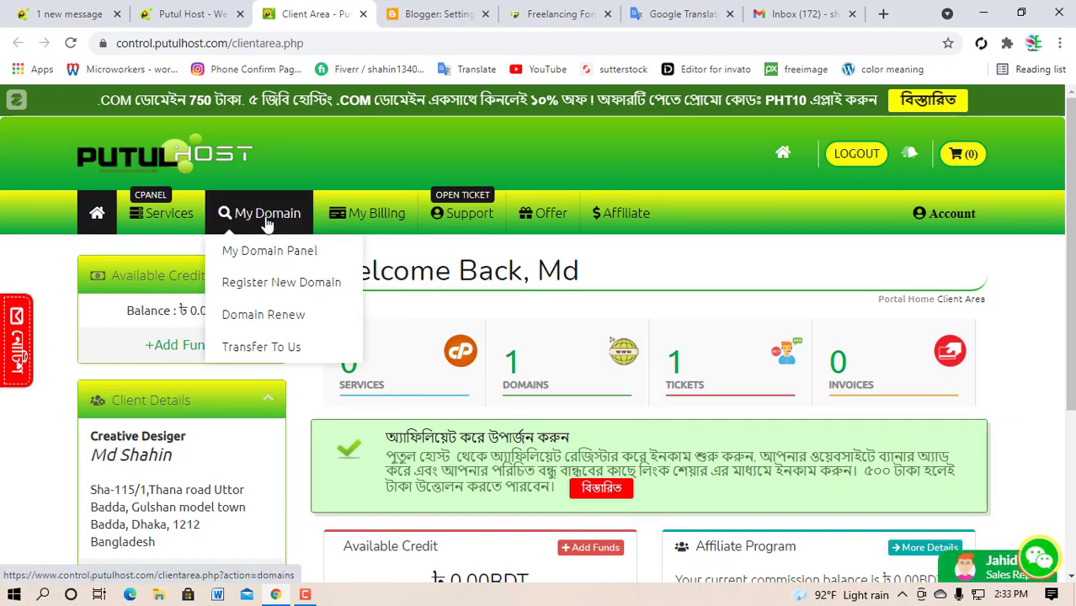
pyautogui.moveTo(265, 212)
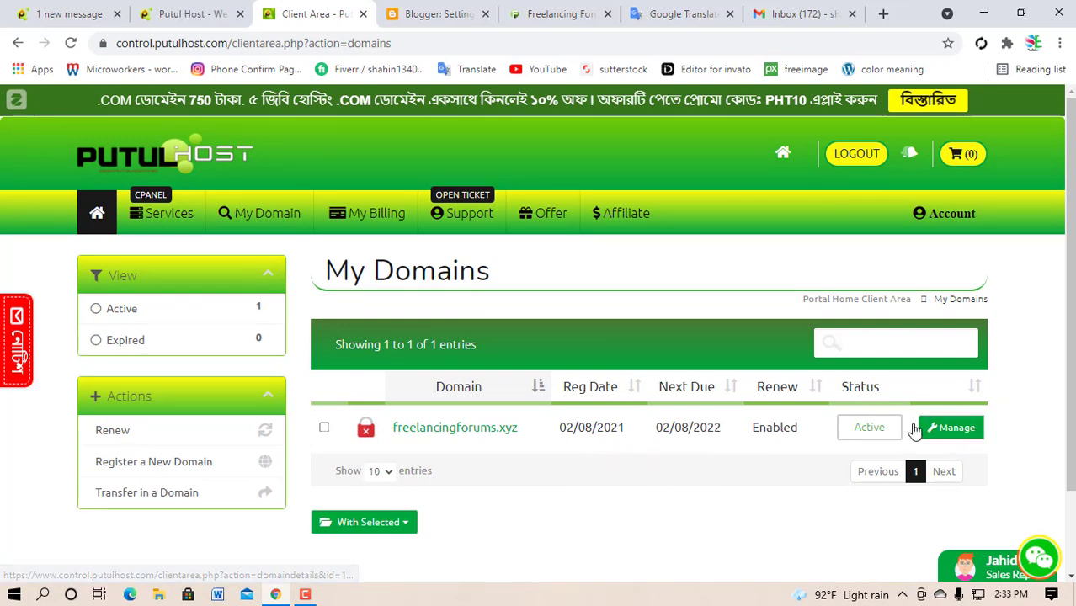
pyautogui.click(954, 434)
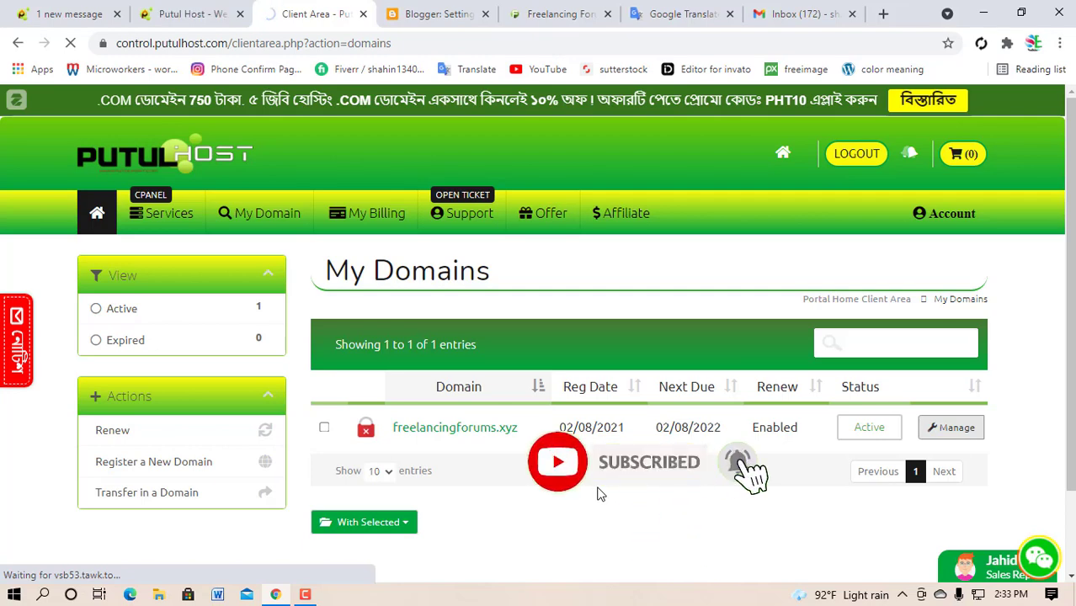
# Copy the domain name freelancingforums.xyz from the domain overview
pyautogui.scroll(-1, 412, 509)
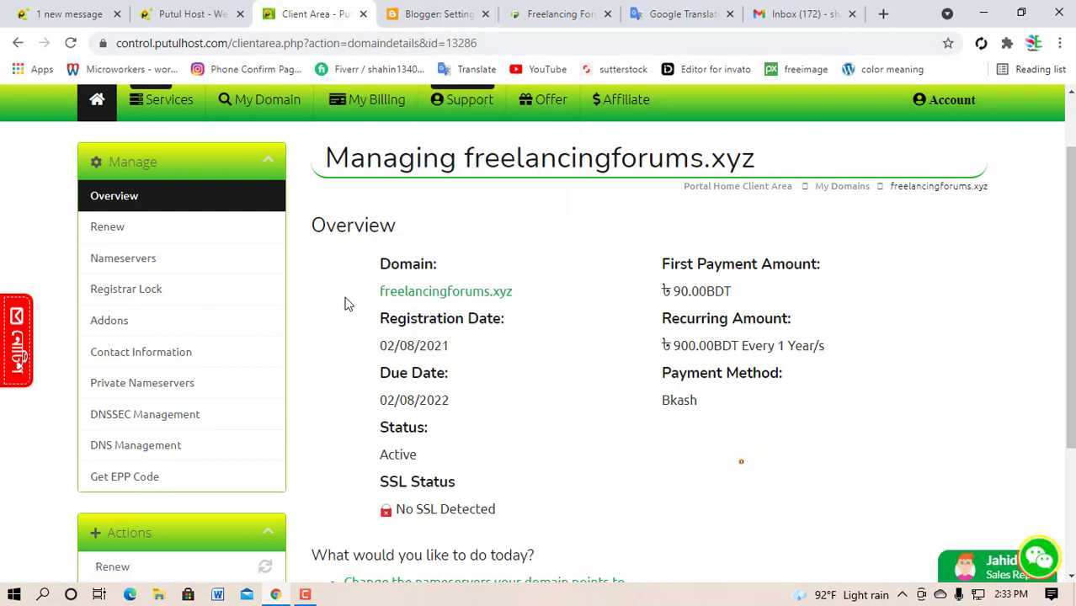
pyautogui.moveTo(513, 294); pyautogui.dragTo(374, 292)
pyautogui.hotkey('ctrl', 'c')
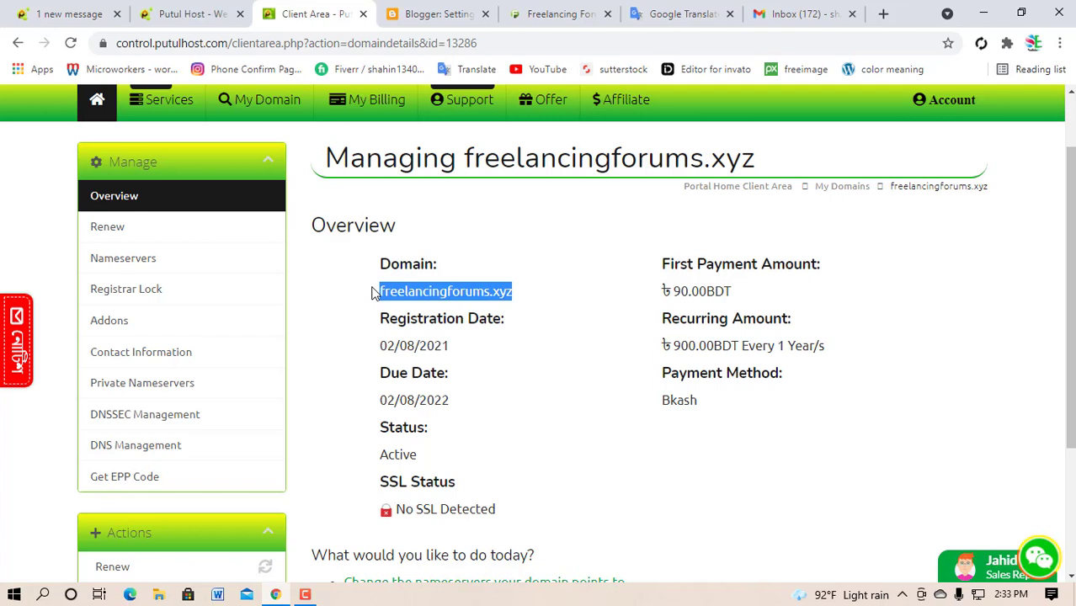
pyautogui.click(570, 292)
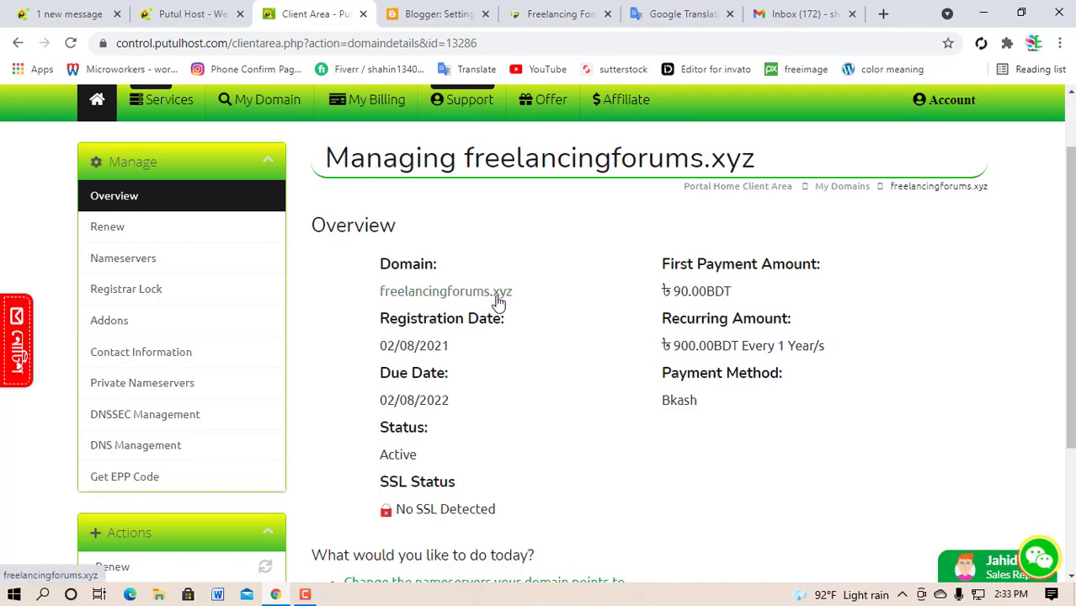
# Switch to Blogger and go to the Publishing section in the settings of the Freelancing Forums blog
pyautogui.click(430, 15)
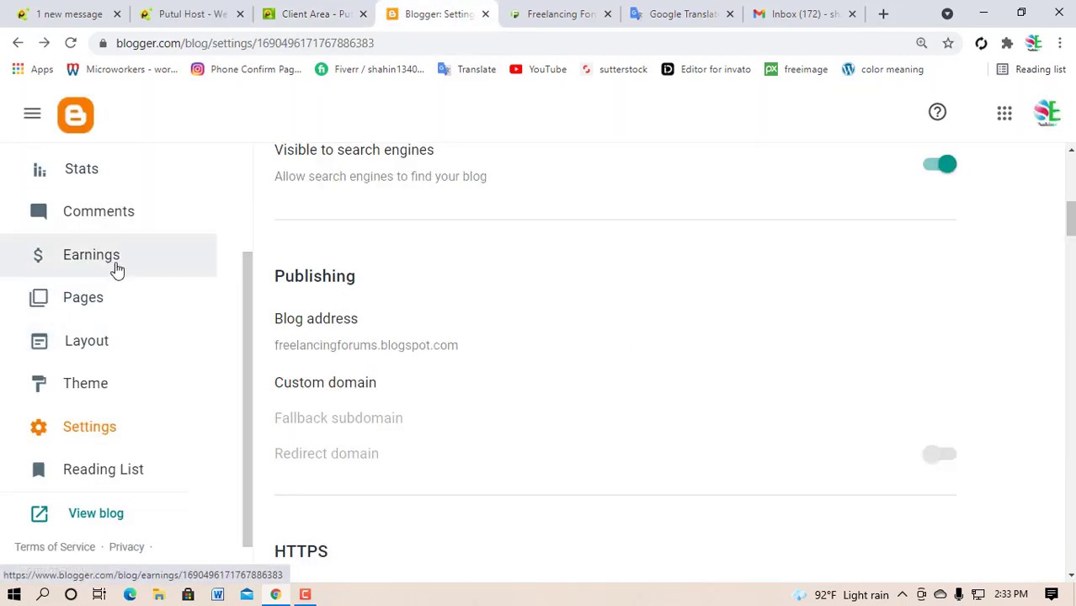
pyautogui.scroll(-1, 108, 257)
pyautogui.scroll(3, 104, 252)
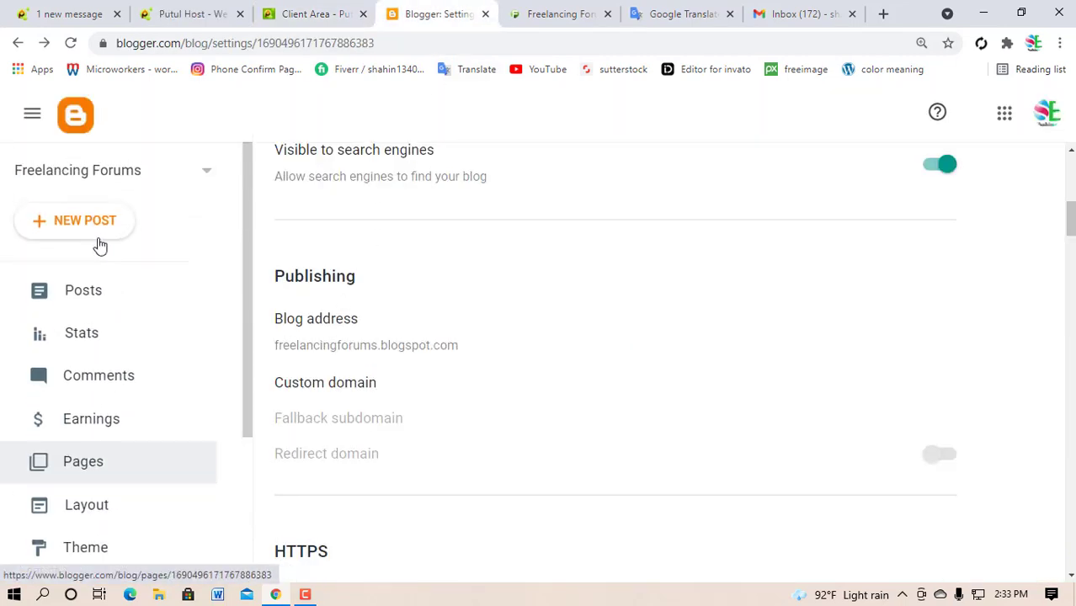
pyautogui.scroll(-2, 86, 335)
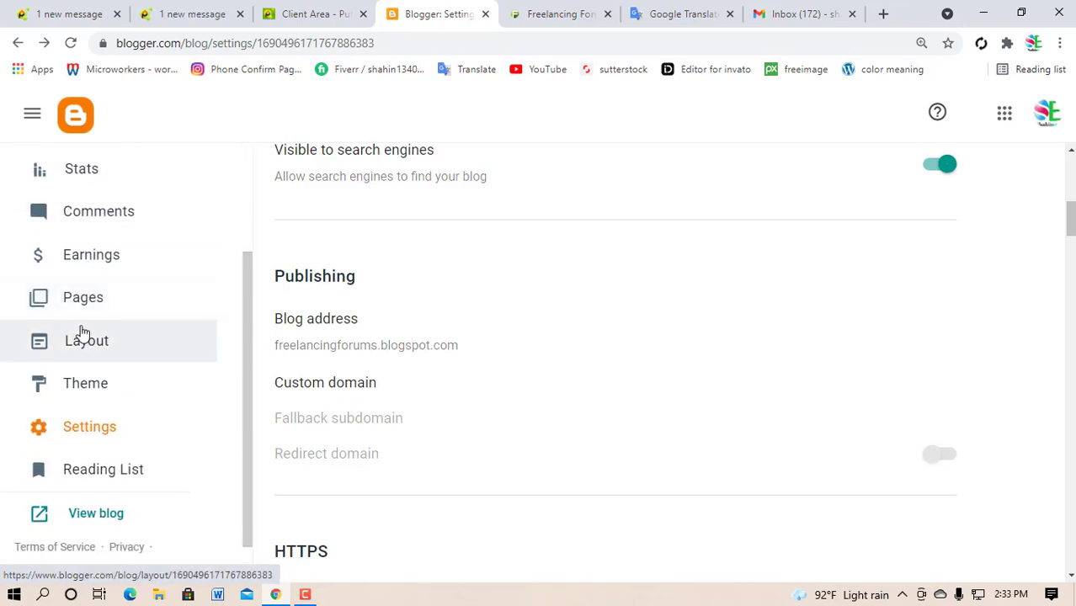
pyautogui.click(71, 437)
pyautogui.scroll(-4, 351, 403)
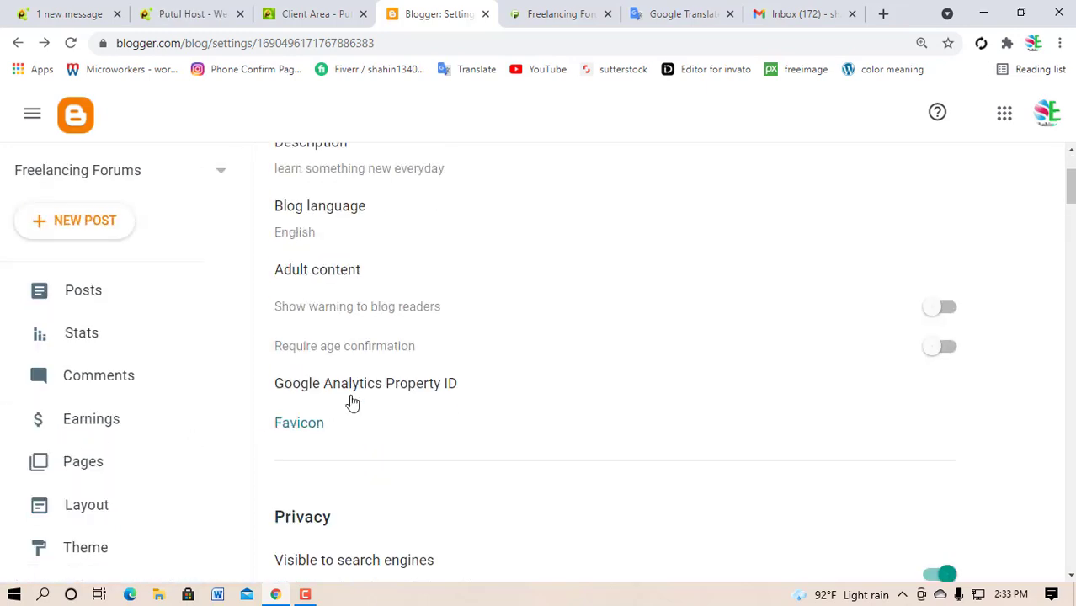
pyautogui.scroll(-5, 337, 438)
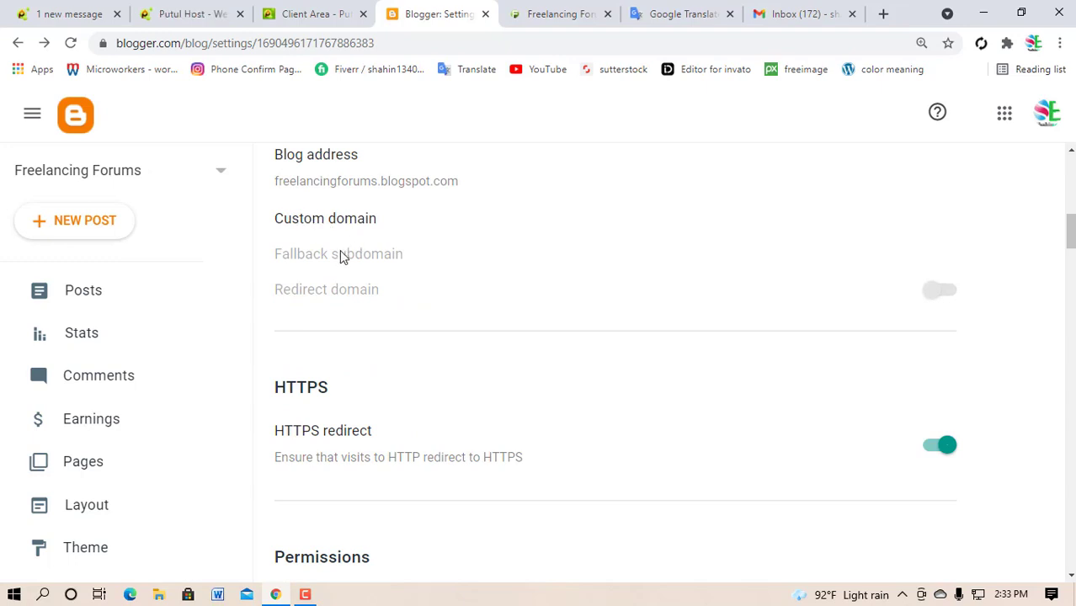
pyautogui.click(316, 224)
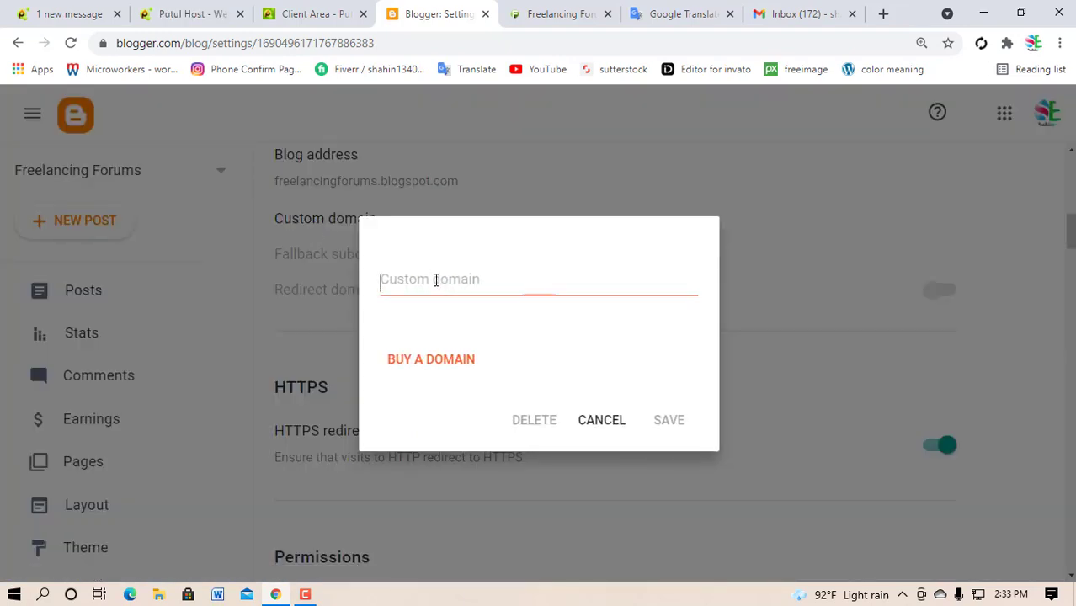
pyautogui.write('W')
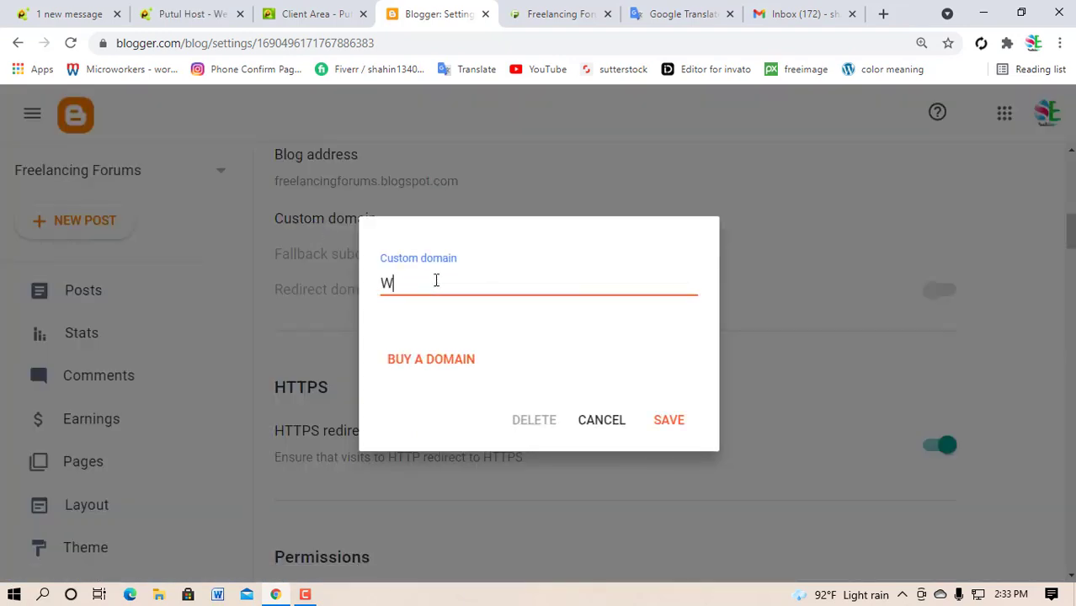
pyautogui.press('BackSpace')
pyautogui.write('www.')
pyautogui.hotkey('ctrl', 'v')
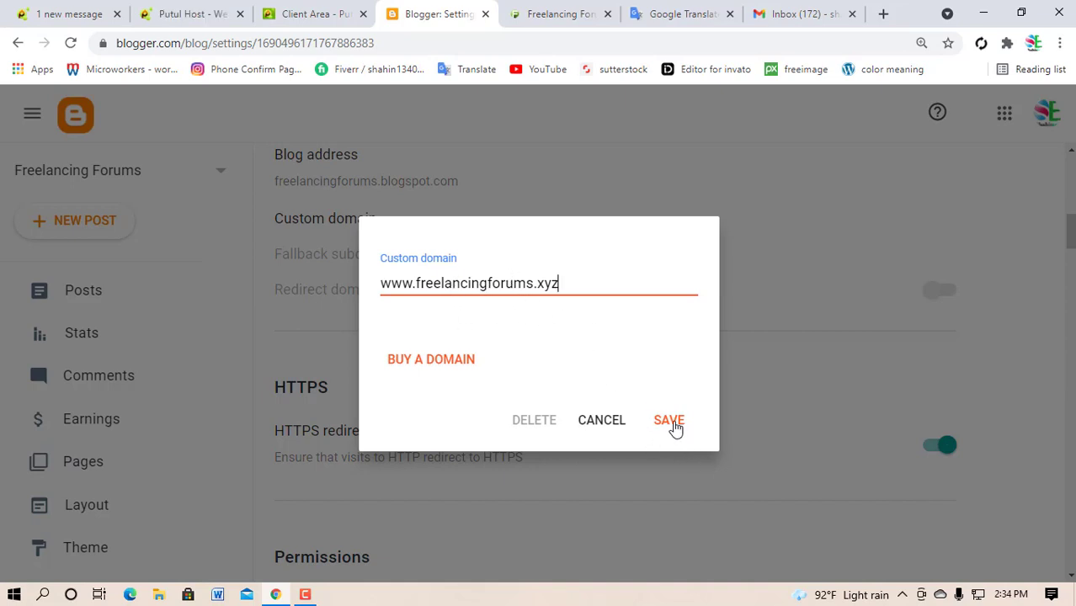
pyautogui.click(672, 426)
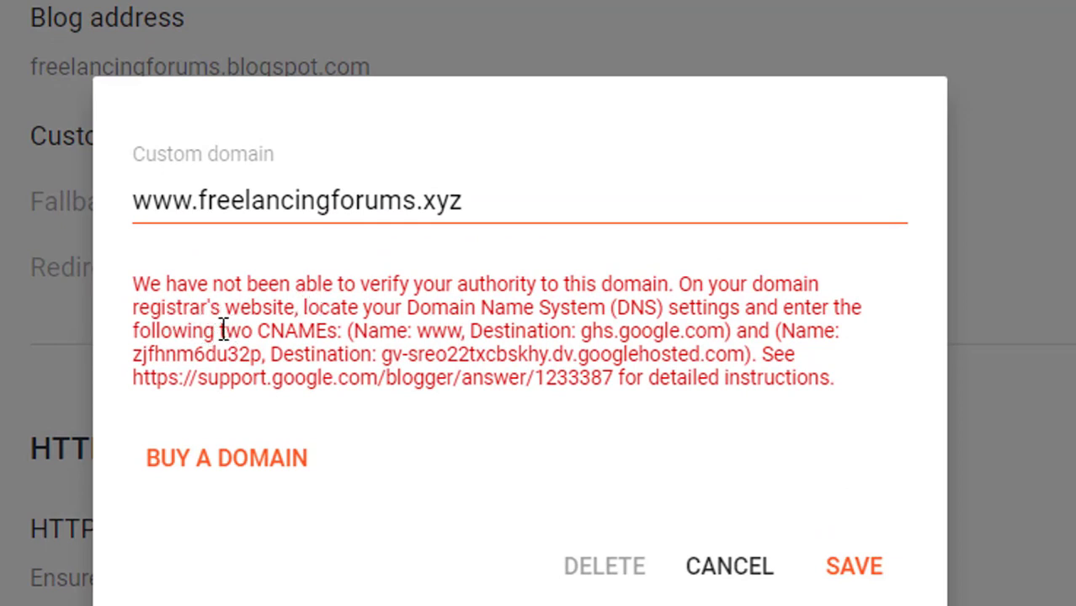
# Examine the required CNAME entries in the custom domain message, highlighting the first entry's name and its destination ghs.google.com
pyautogui.moveTo(221, 330); pyautogui.dragTo(106, 355)
pyautogui.click(447, 421)
pyautogui.moveTo(452, 335); pyautogui.dragTo(423, 334)
pyautogui.click(555, 337)
pyautogui.moveTo(581, 335); pyautogui.dragTo(727, 333)
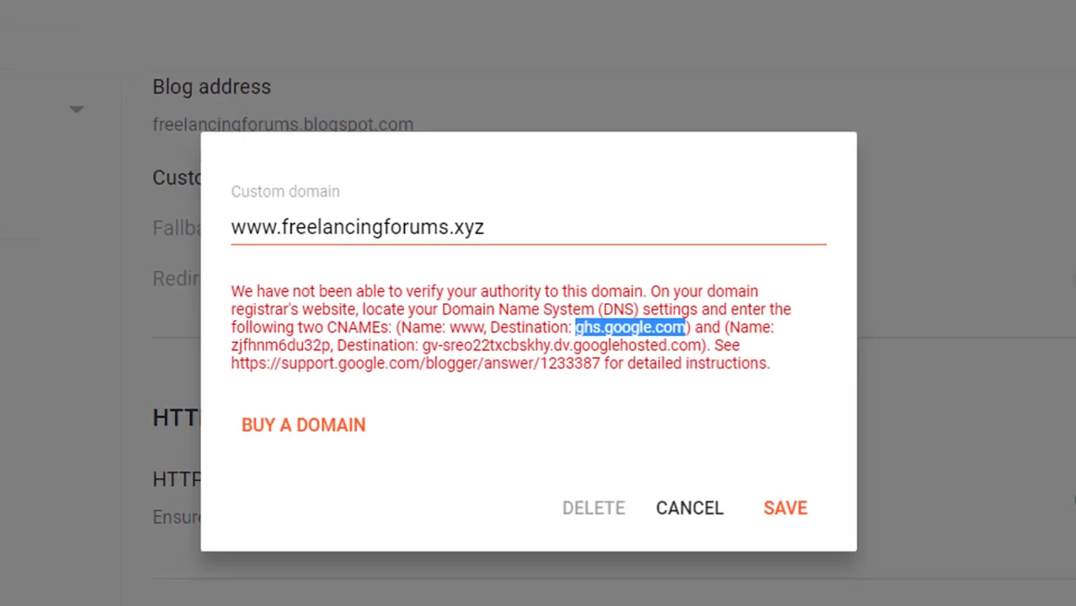
# In Putul Host's DNS management for freelancingforums.xyz, set the new record's host name to www and its type to CNAME (Alias)
pyautogui.click(346, 55)
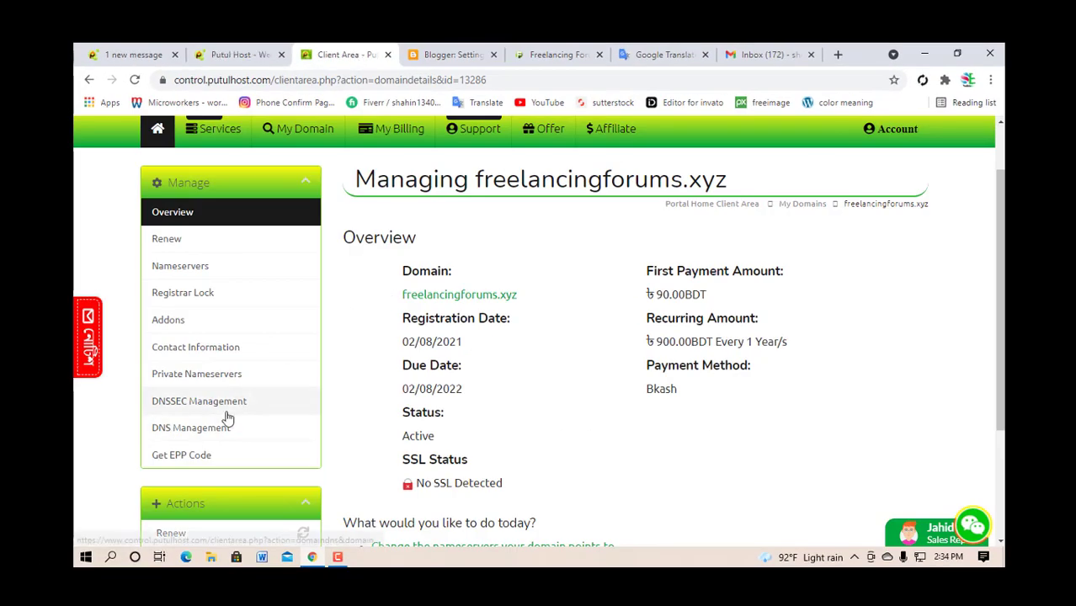
pyautogui.click(175, 433)
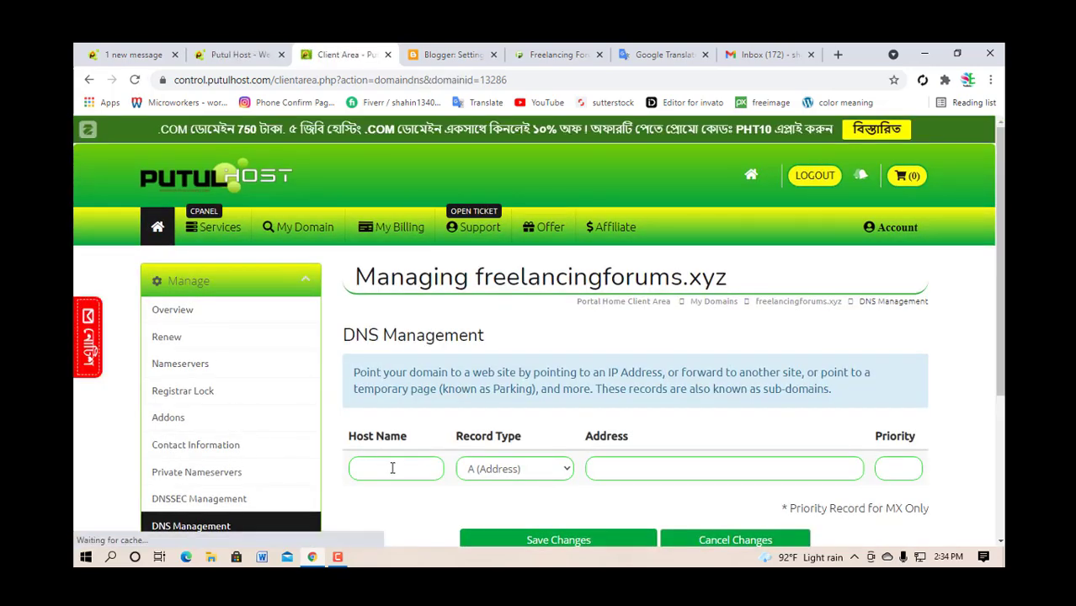
pyautogui.click(383, 473)
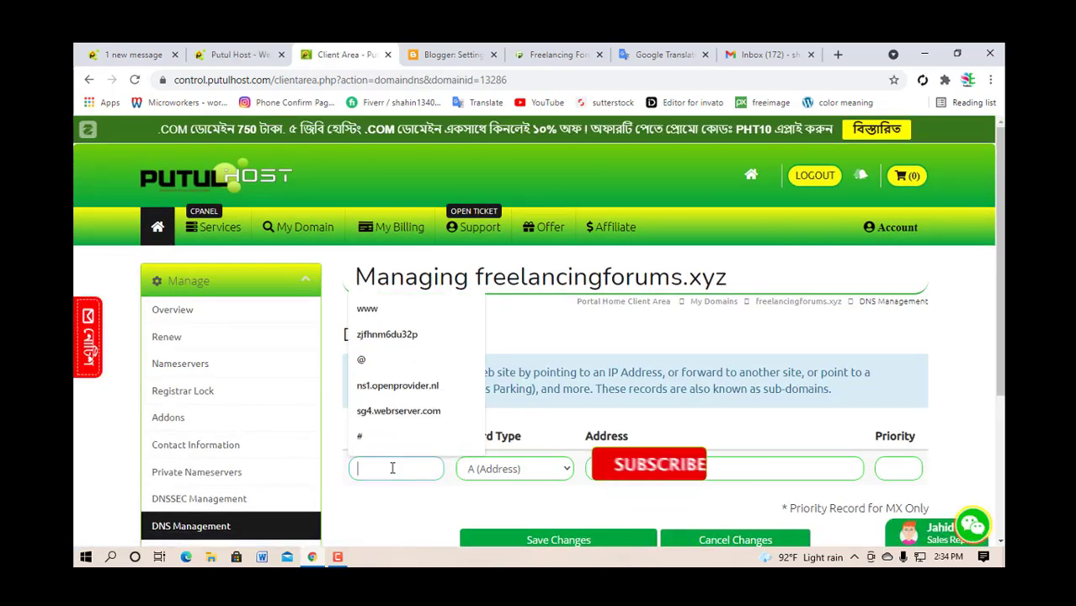
pyautogui.click(384, 312)
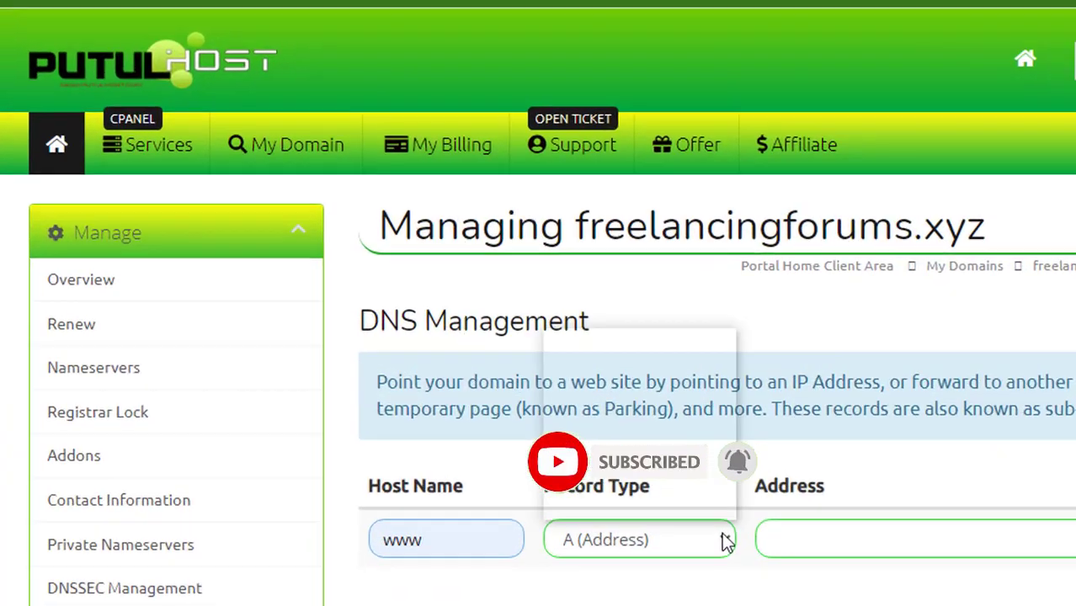
pyautogui.click(556, 469)
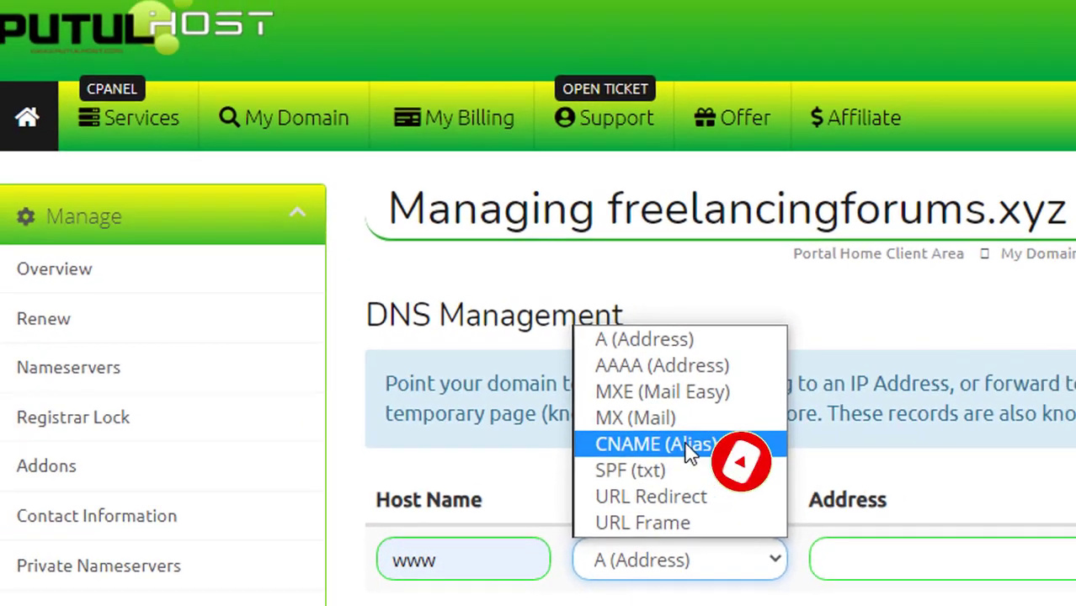
pyautogui.click(699, 455)
# Set the www record's address to ghs.google.com and save the DNS changes
pyautogui.click(1028, 596)
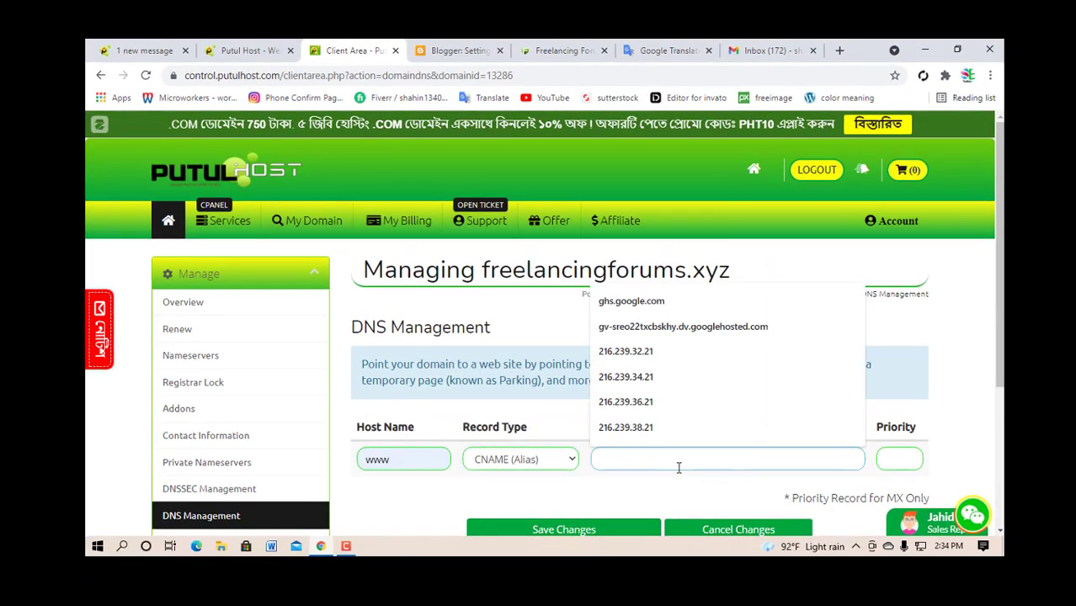
pyautogui.press('Down')
pyautogui.press('Return')
pyautogui.scroll(-1, 605, 486)
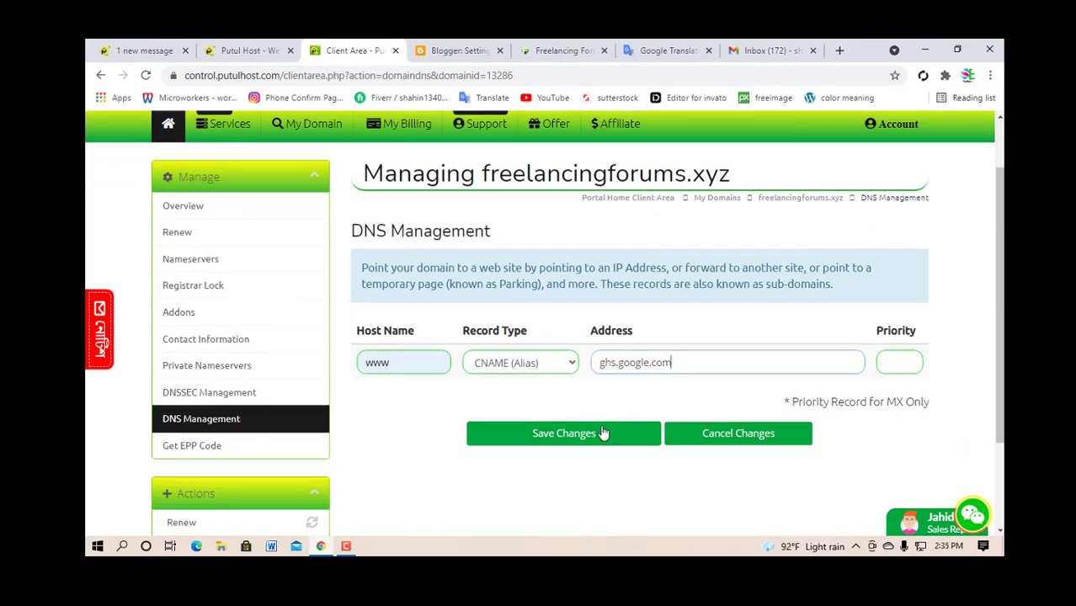
pyautogui.click(566, 434)
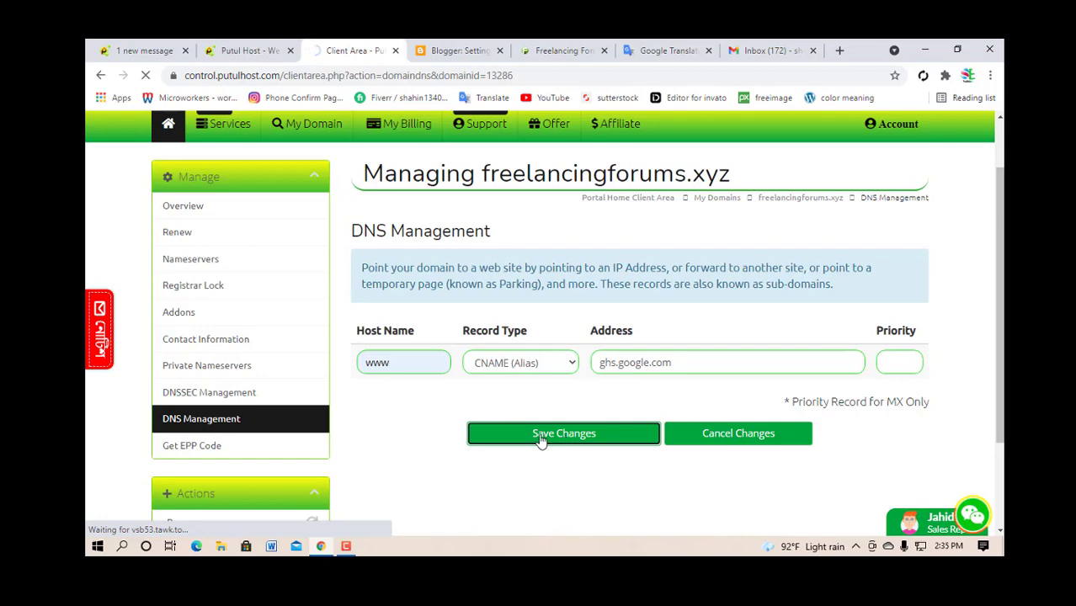
# Return to Blogger's custom domain message and highlight the name of the second required CNAME
pyautogui.click(242, 52)
pyautogui.click(342, 51)
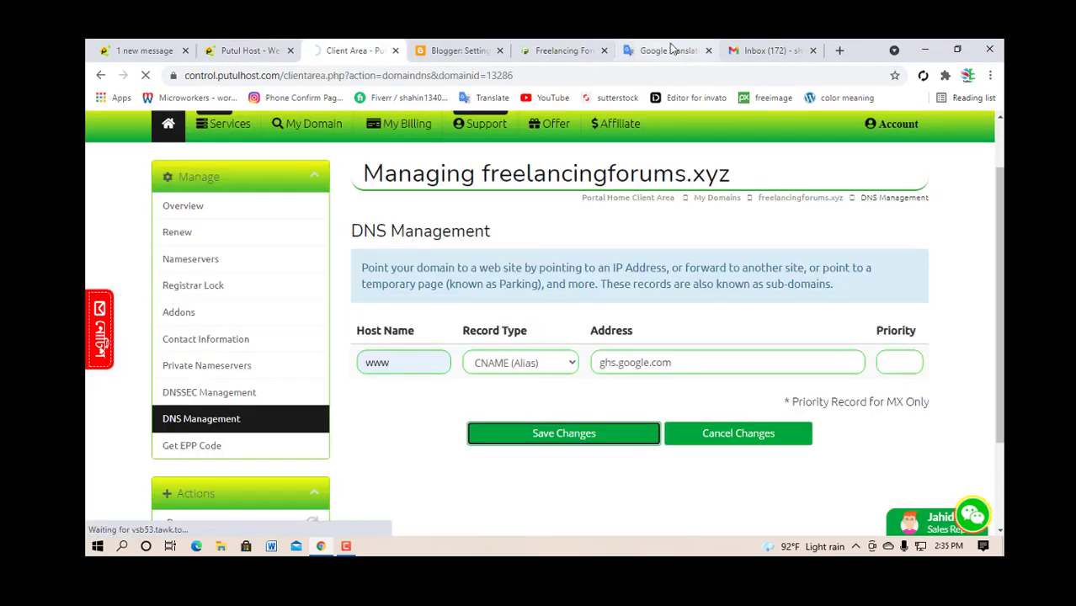
pyautogui.click(459, 50)
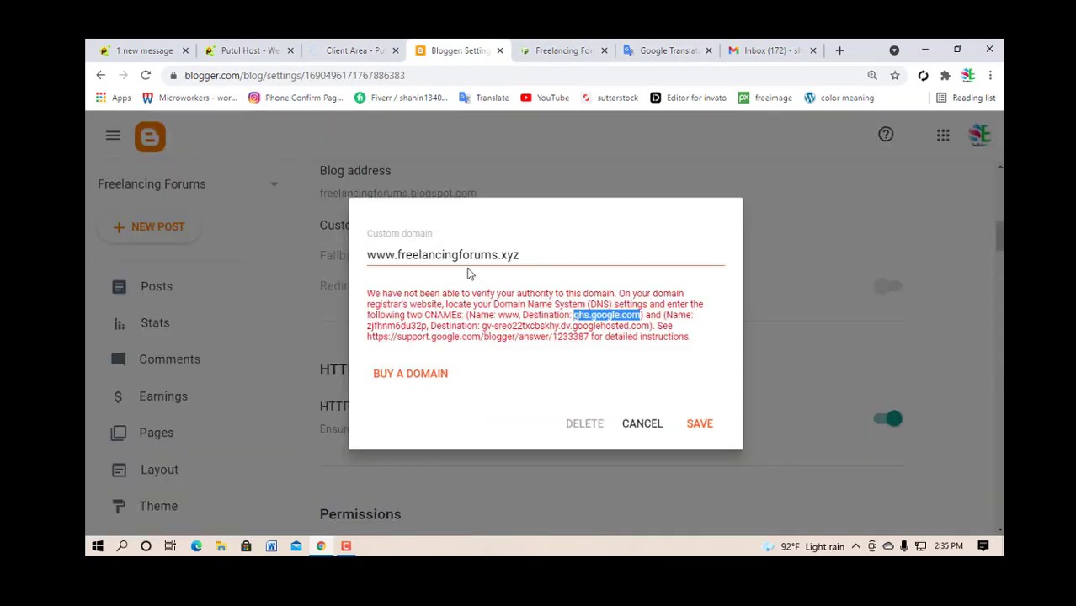
pyautogui.click(603, 367)
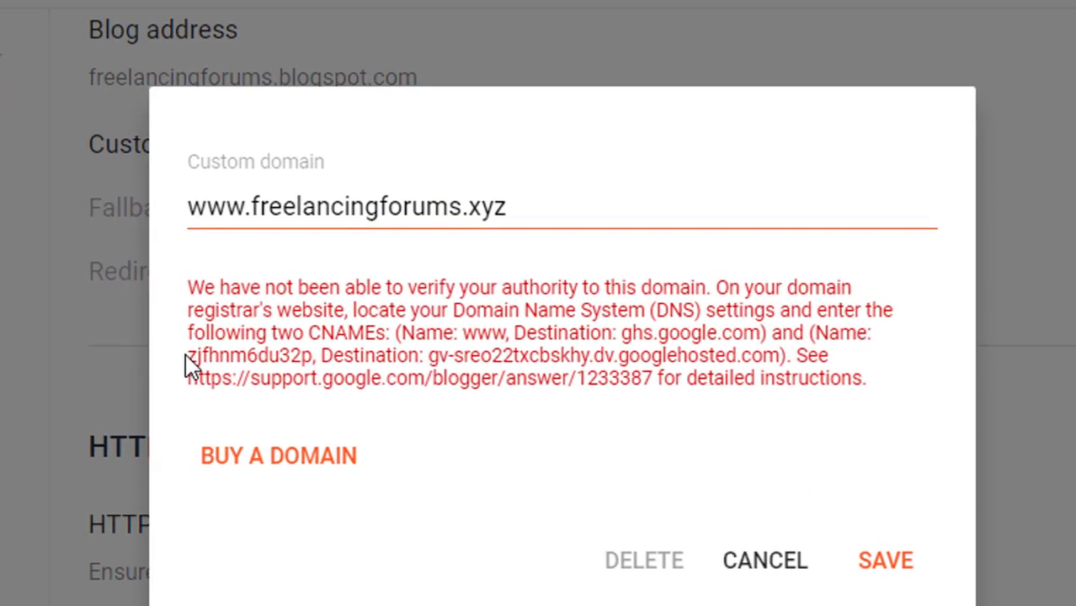
pyautogui.moveTo(367, 326); pyautogui.dragTo(377, 327)
pyautogui.moveTo(202, 357); pyautogui.dragTo(311, 358)
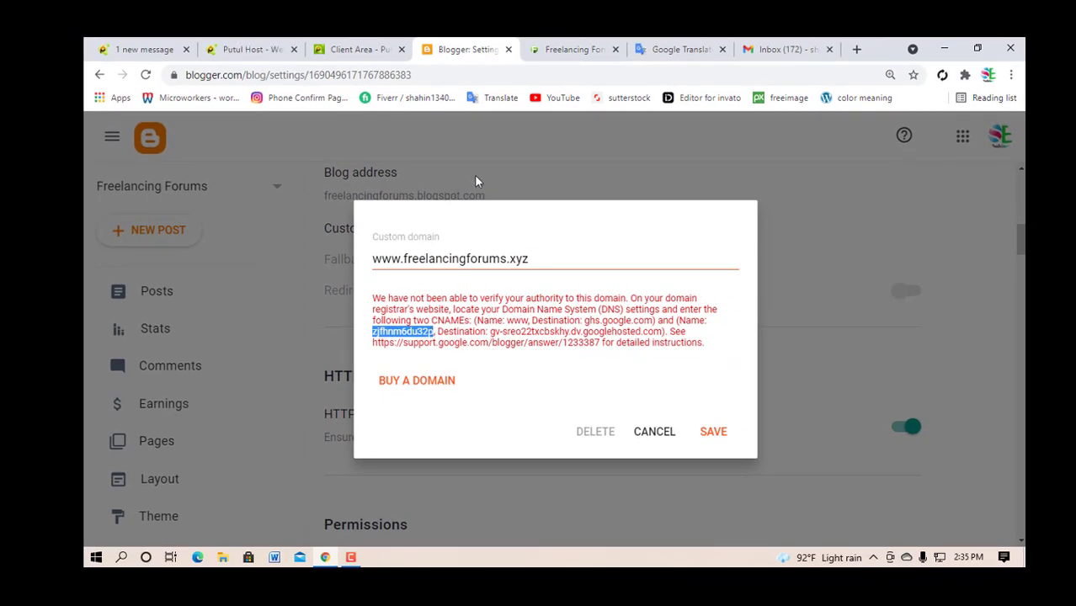
# In Putul Host's DNS management, fill the new record's host name with the second required CNAME's name and set its type to CNAME (Alias)
pyautogui.click(375, 49)
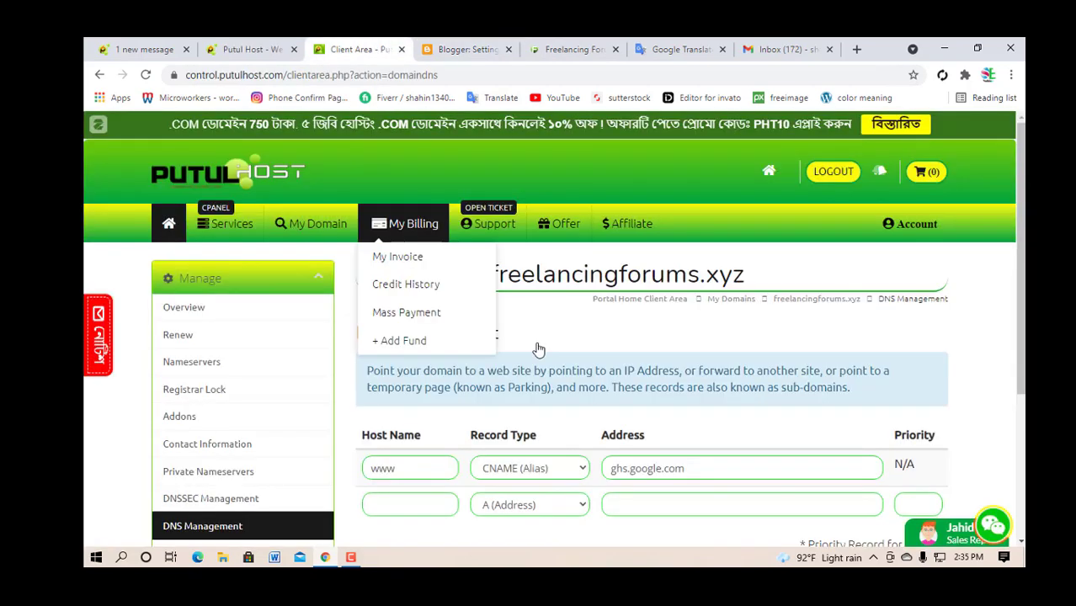
pyautogui.moveTo(539, 343)
pyautogui.scroll(-1, 505, 378)
pyautogui.click(410, 408)
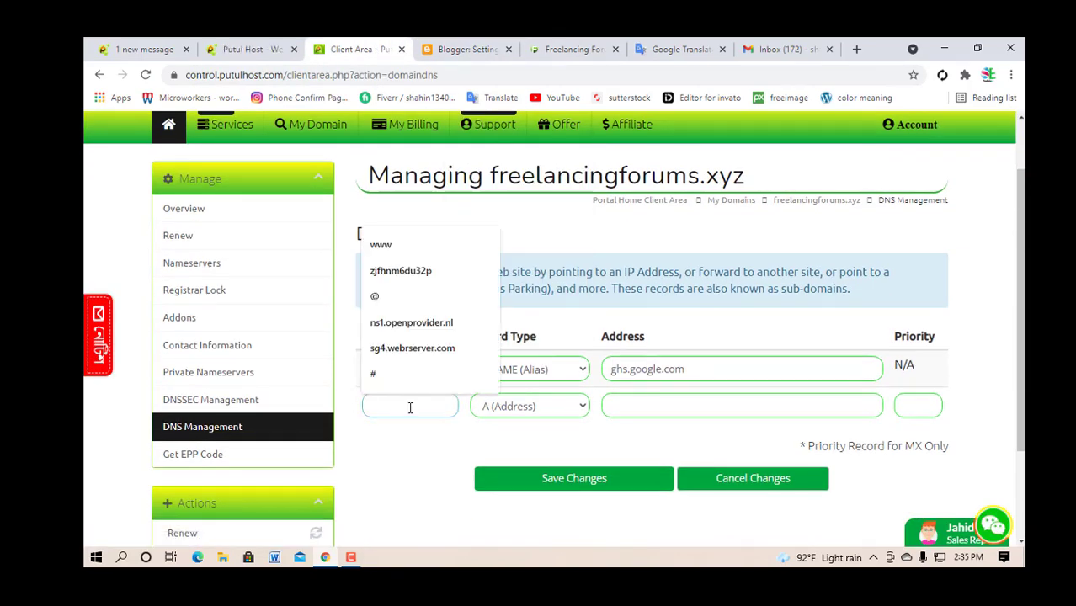
pyautogui.click(401, 271)
pyautogui.click(581, 405)
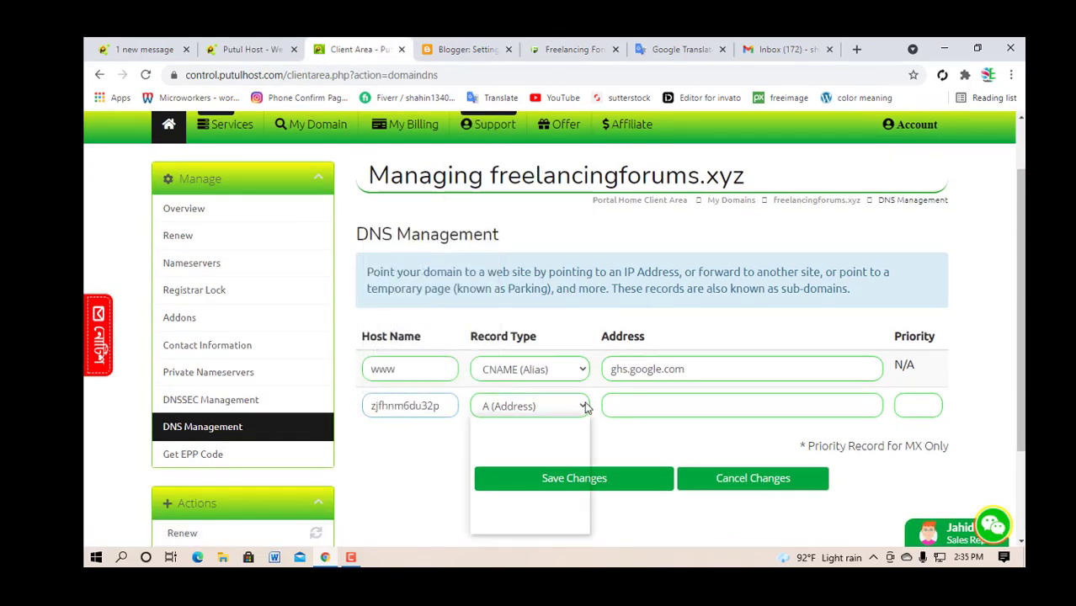
pyautogui.click(552, 482)
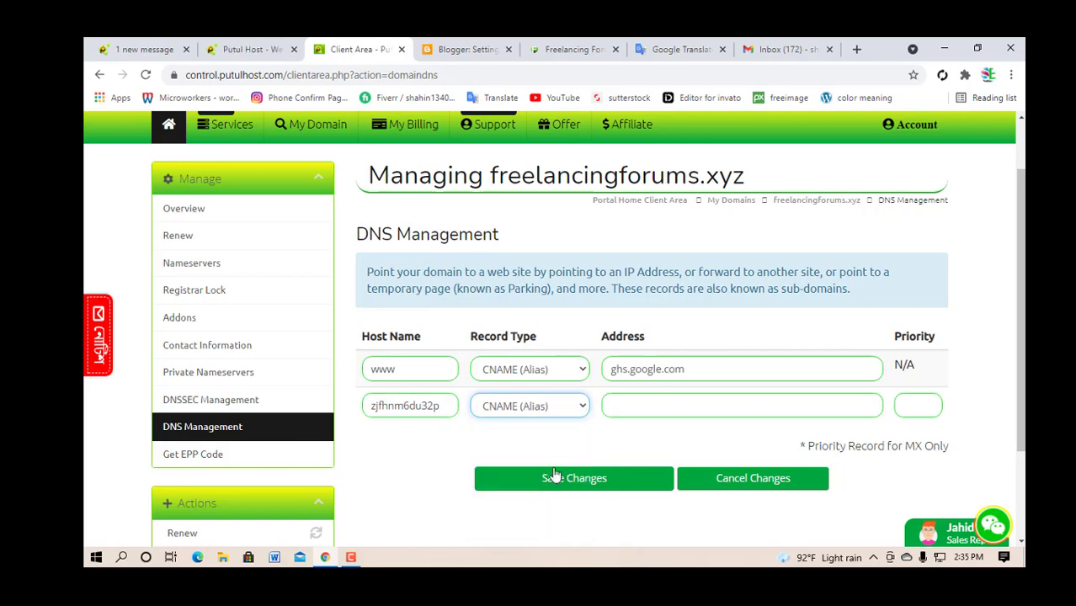
# Copy the second CNAME's googlehosted.com destination from Blogger's custom domain message
pyautogui.click(633, 401)
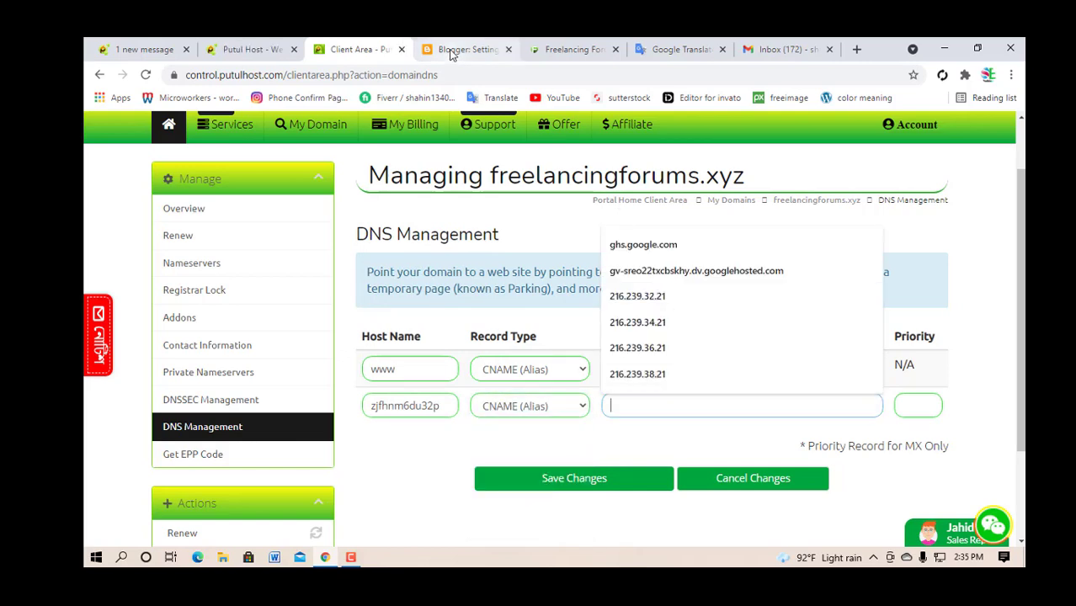
pyautogui.click(467, 49)
pyautogui.click(539, 366)
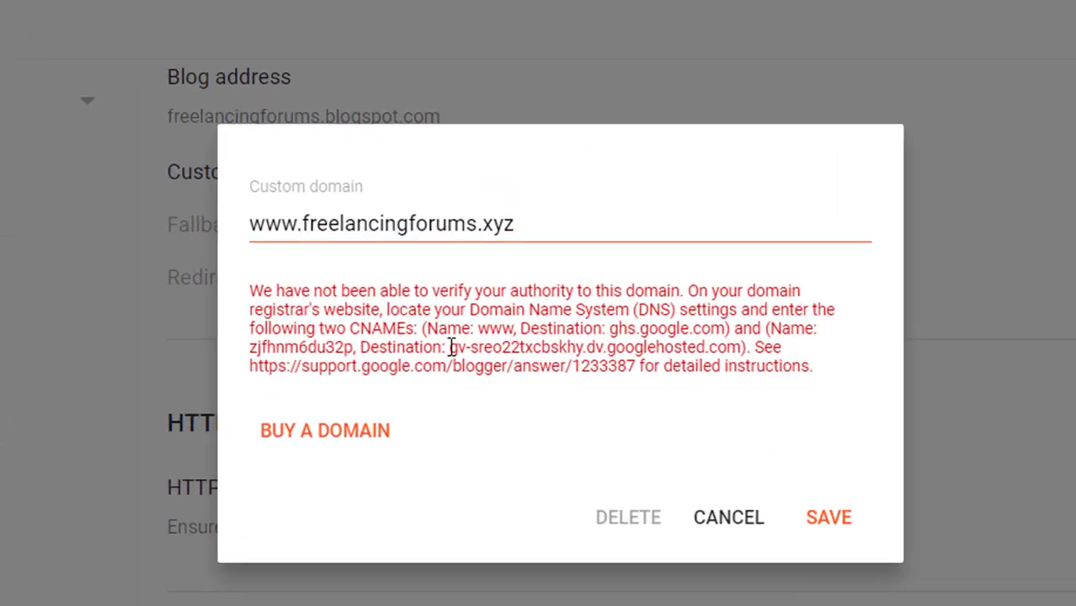
pyautogui.moveTo(451, 347); pyautogui.dragTo(747, 347)
pyautogui.hotkey('ctrl', 'c')
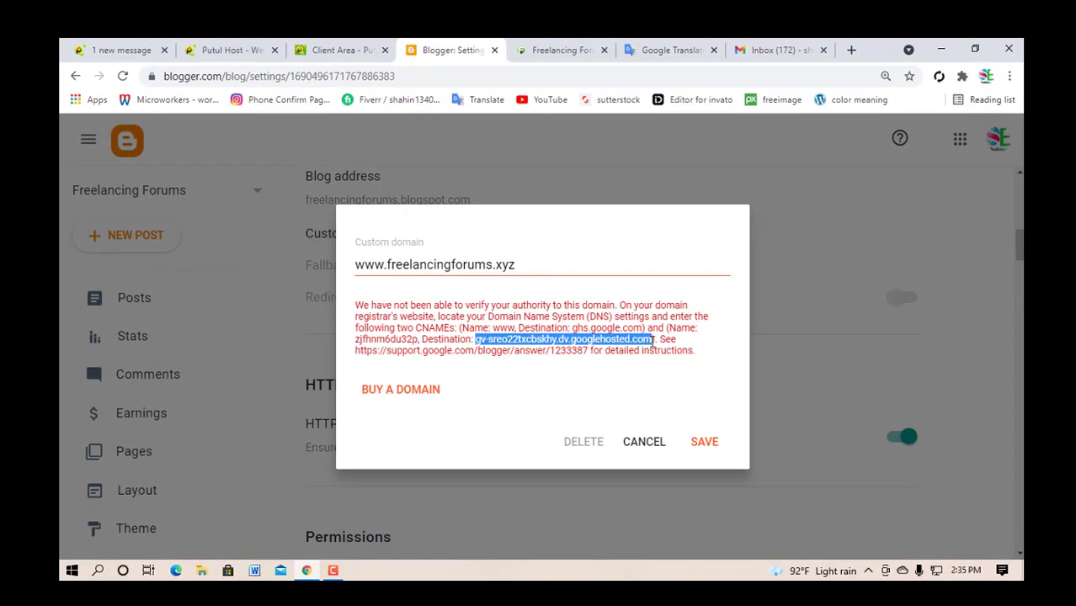
pyautogui.click(543, 388)
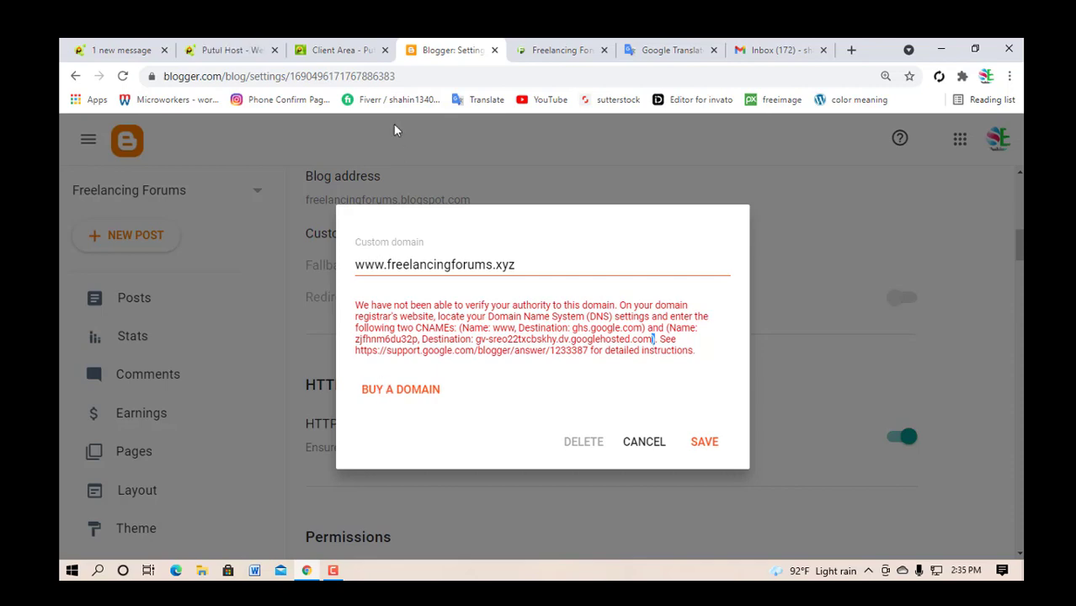
# Paste the copied destination as the second CNAME record's address in Putul Host's DNS management and save the changes
pyautogui.click(349, 50)
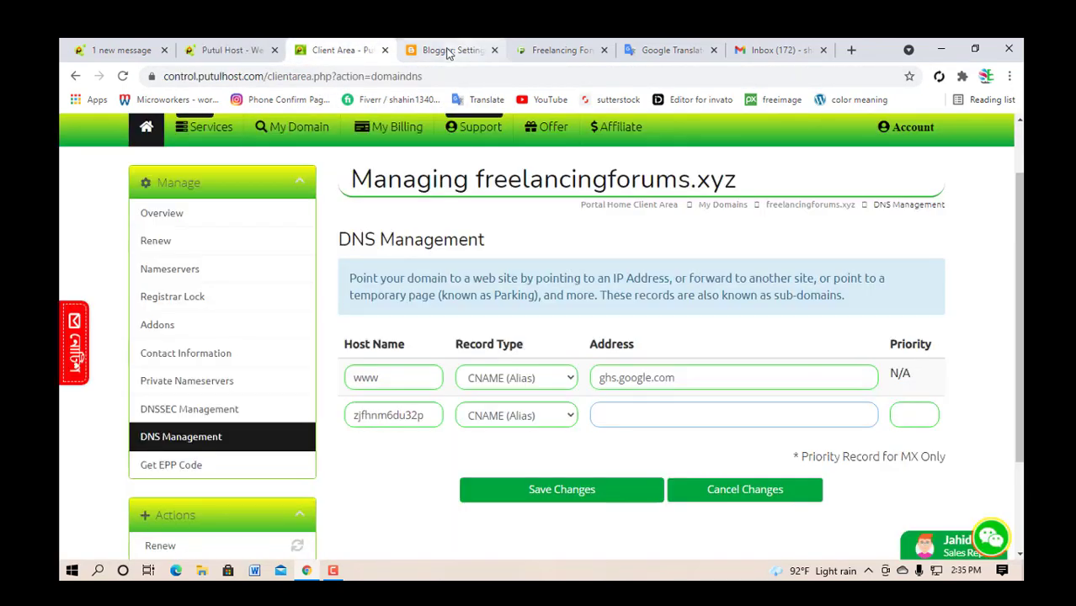
pyautogui.click(644, 415)
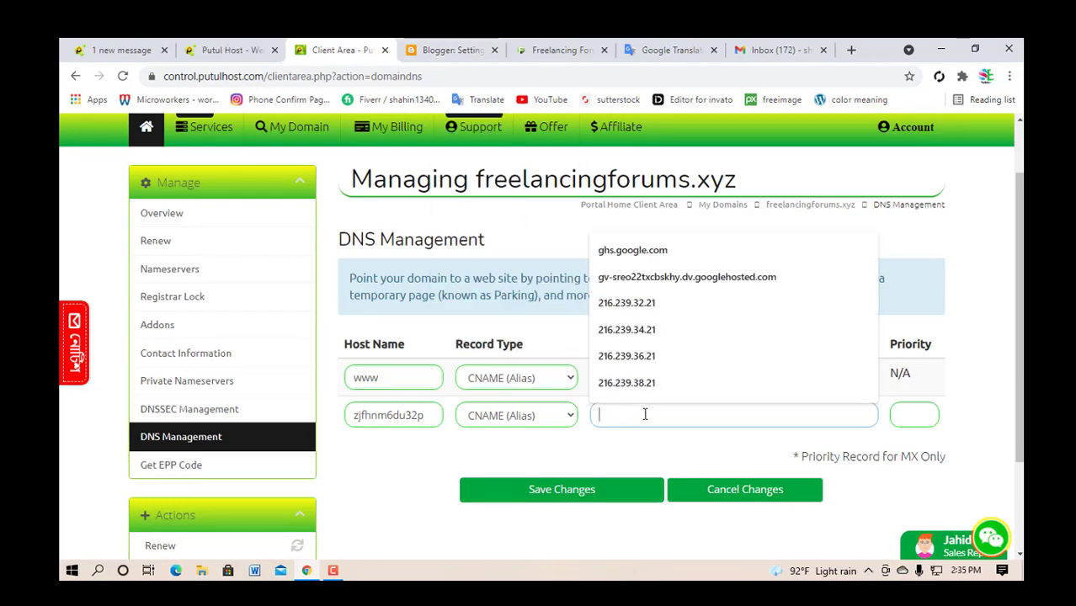
pyautogui.hotkey('ctrl', 'v')
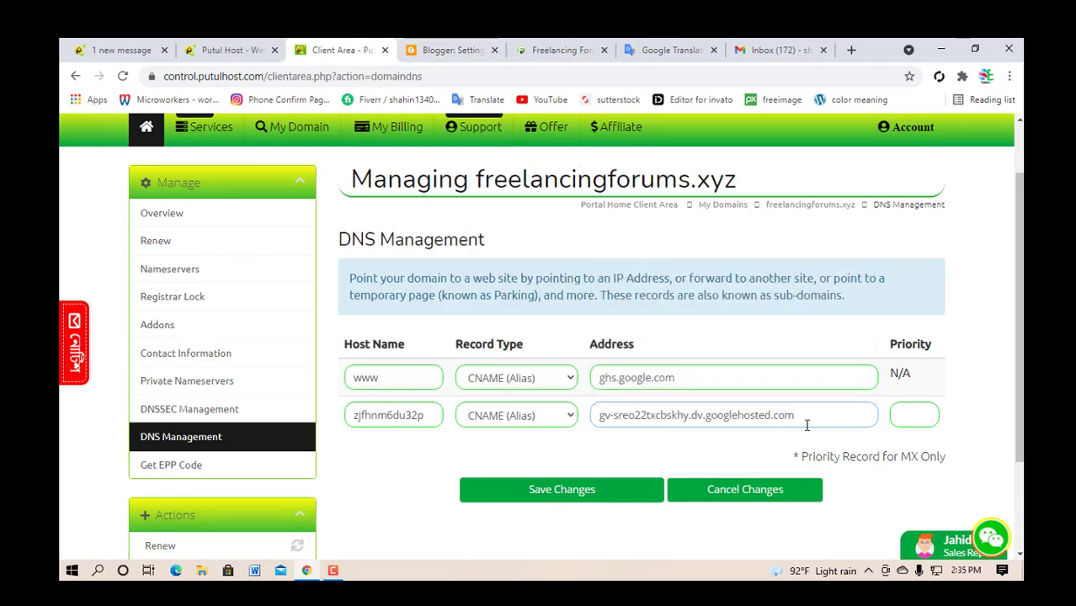
pyautogui.click(590, 490)
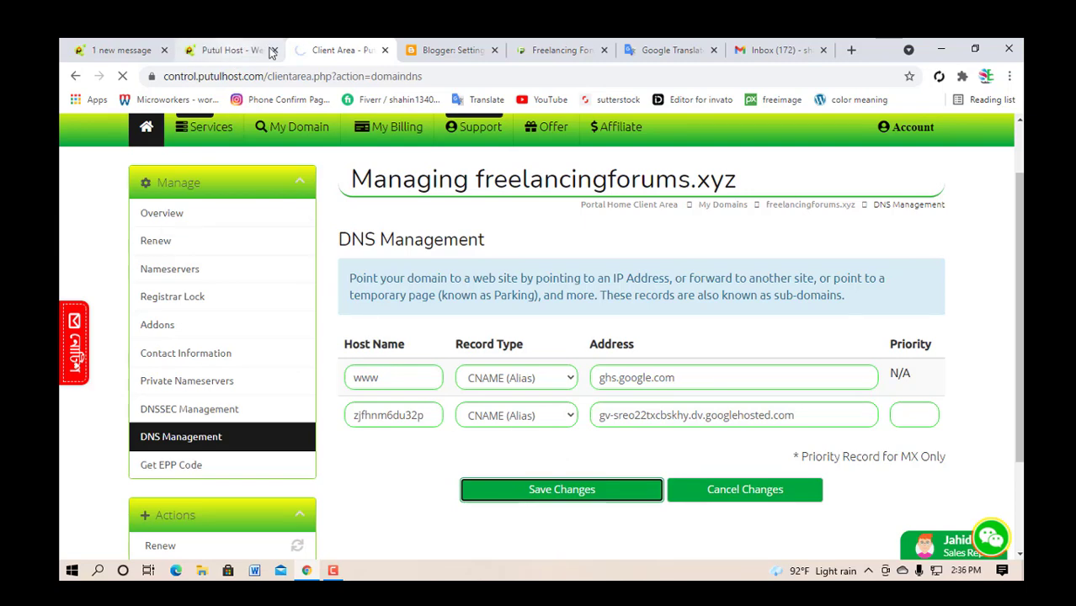
# Open the detailed-instructions link support.google.com/blogger/answer/1233387 from Blogger's custom domain message in a new browser tab and close the mail inbox tab
pyautogui.click(437, 55)
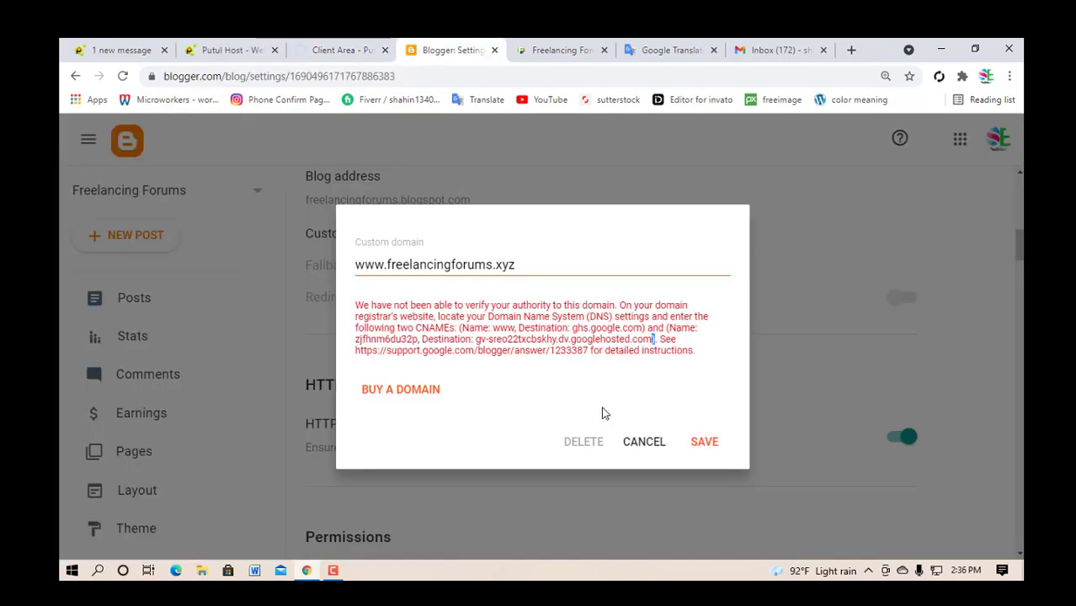
pyautogui.moveTo(357, 351); pyautogui.dragTo(588, 356)
pyautogui.hotkey('ctrl', 'c')
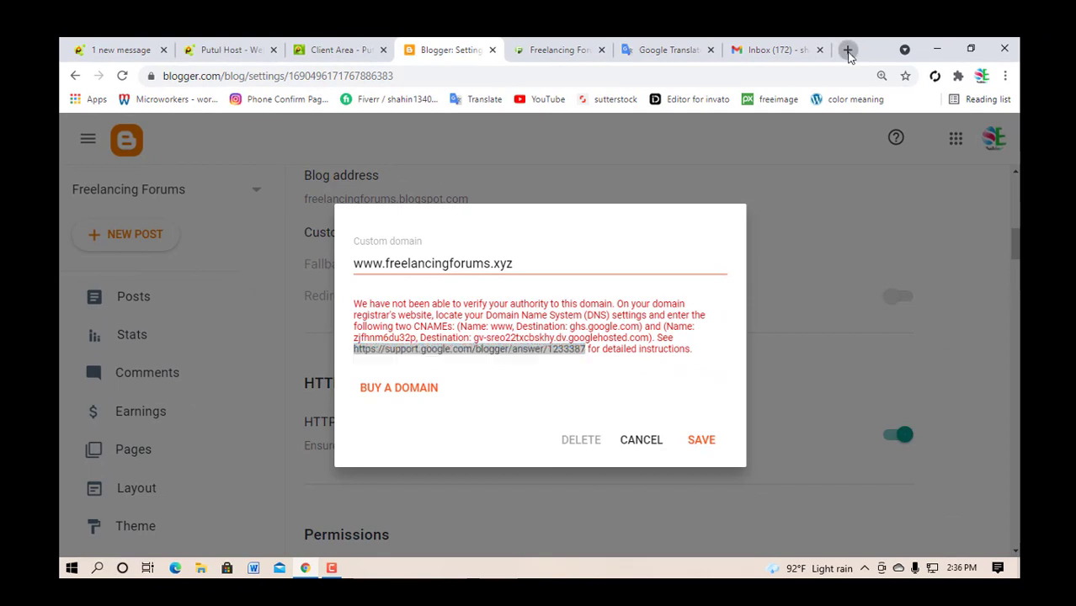
pyautogui.click(845, 49)
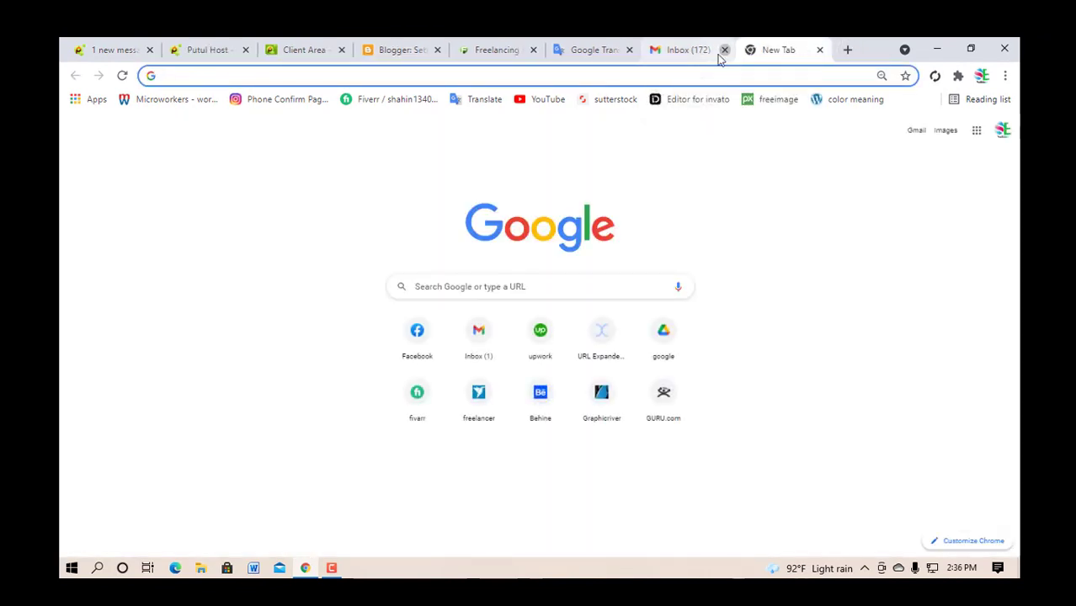
pyautogui.click(724, 49)
pyautogui.rightClick(685, 76)
pyautogui.click(739, 189)
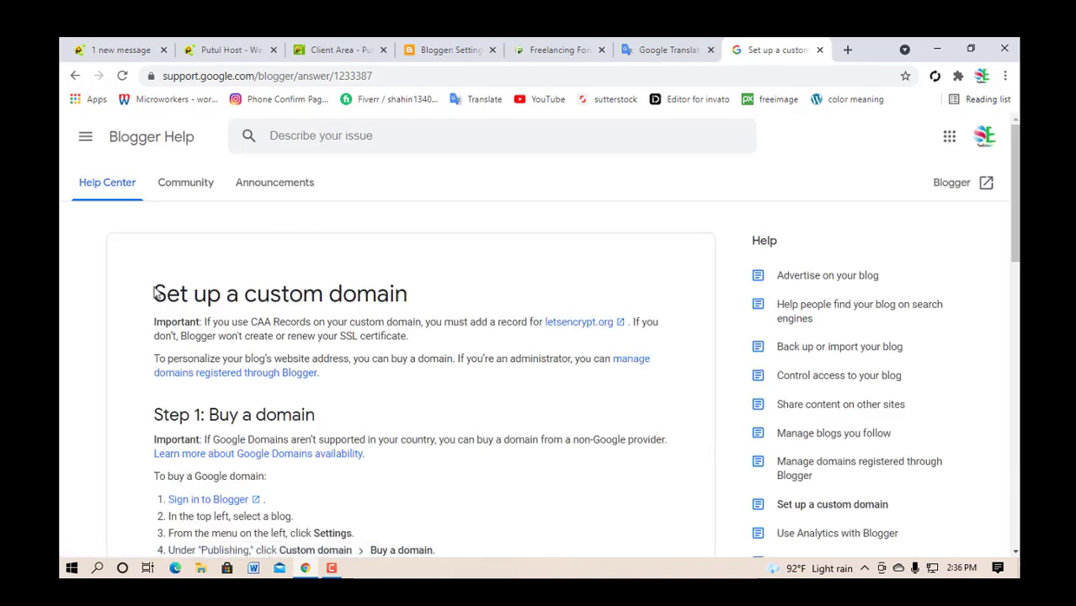
# Go through the "Set up a custom domain" article to Step 3 and highlight the first A-record IP, 216.239.32.21
pyautogui.moveTo(155, 287); pyautogui.dragTo(475, 502)
pyautogui.scroll(-1, 470, 471)
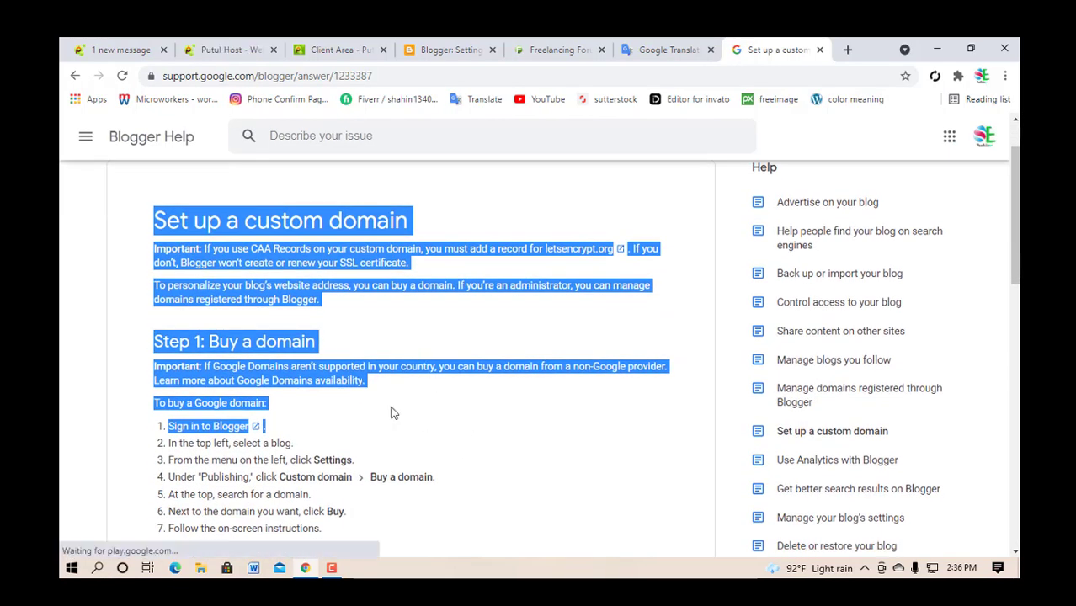
pyautogui.scroll(-3, 400, 408)
pyautogui.click(533, 324)
pyautogui.scroll(-4, 509, 318)
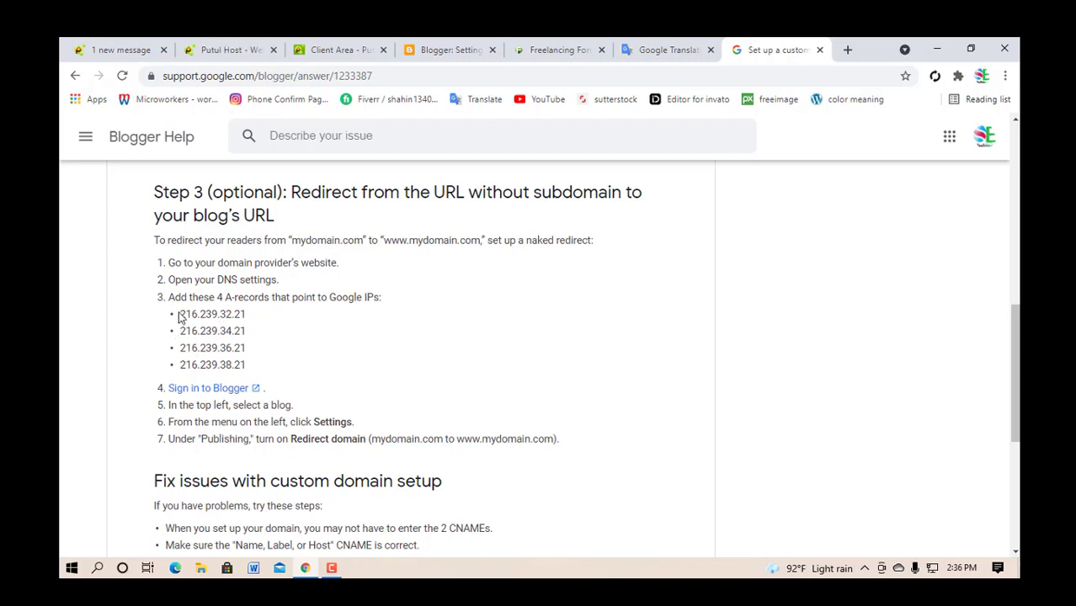
pyautogui.moveTo(181, 313); pyautogui.dragTo(282, 322)
pyautogui.click(207, 317)
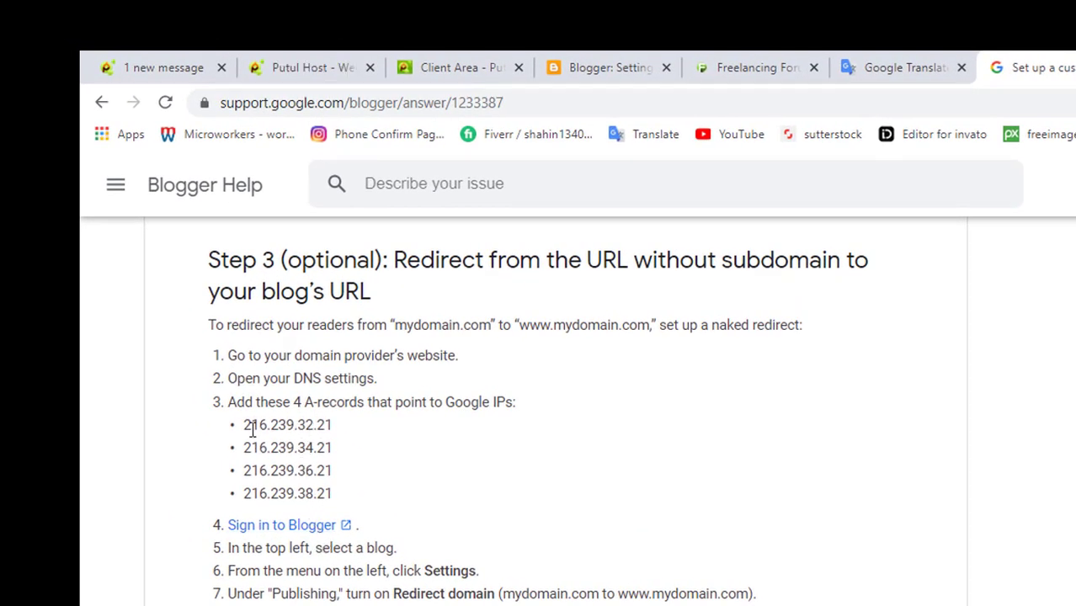
pyautogui.moveTo(243, 427); pyautogui.dragTo(348, 441)
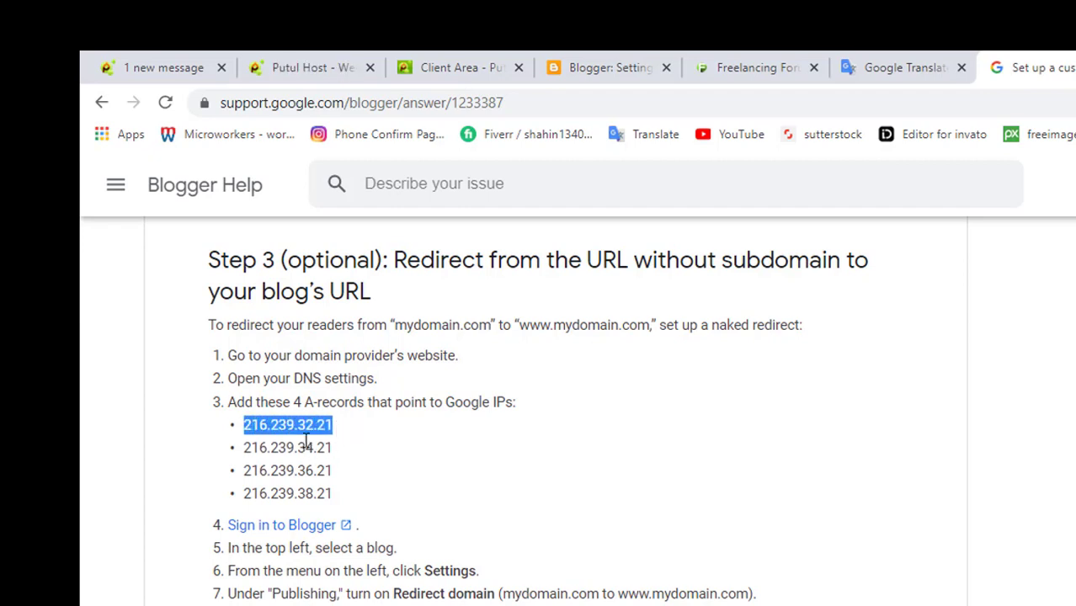
# Return to Putul Host's DNS management and set the new A (Address) record's address to 216.239.32.21
pyautogui.click(596, 67)
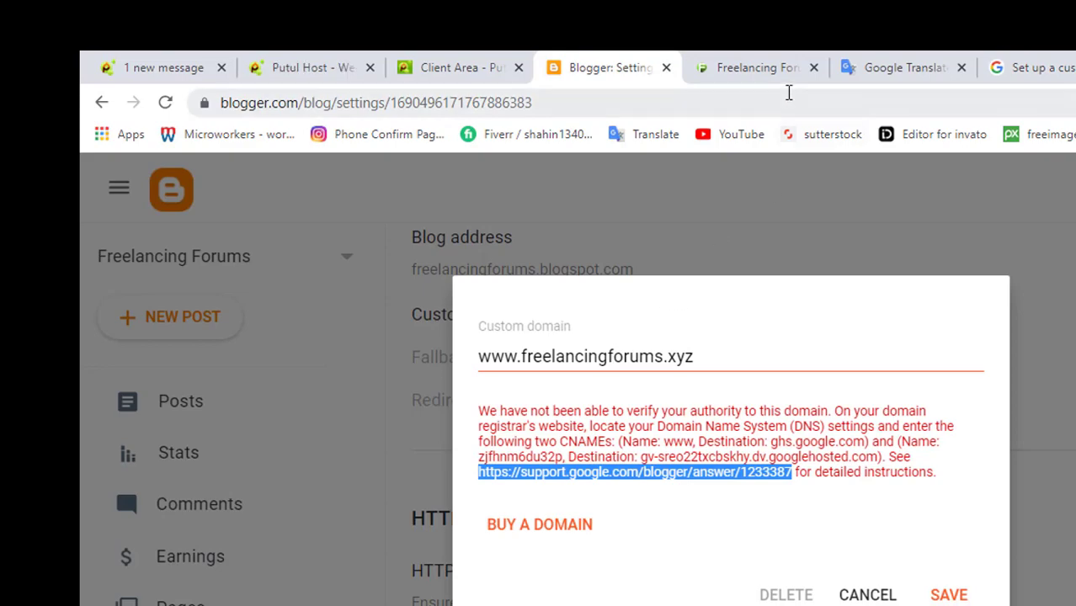
pyautogui.click(514, 67)
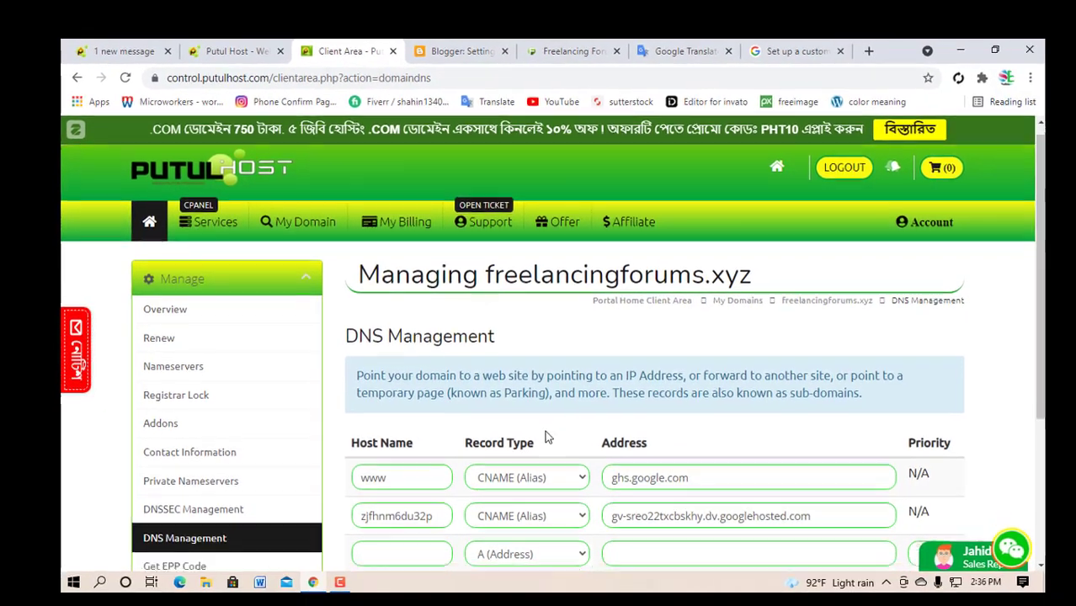
pyautogui.scroll(-1, 573, 425)
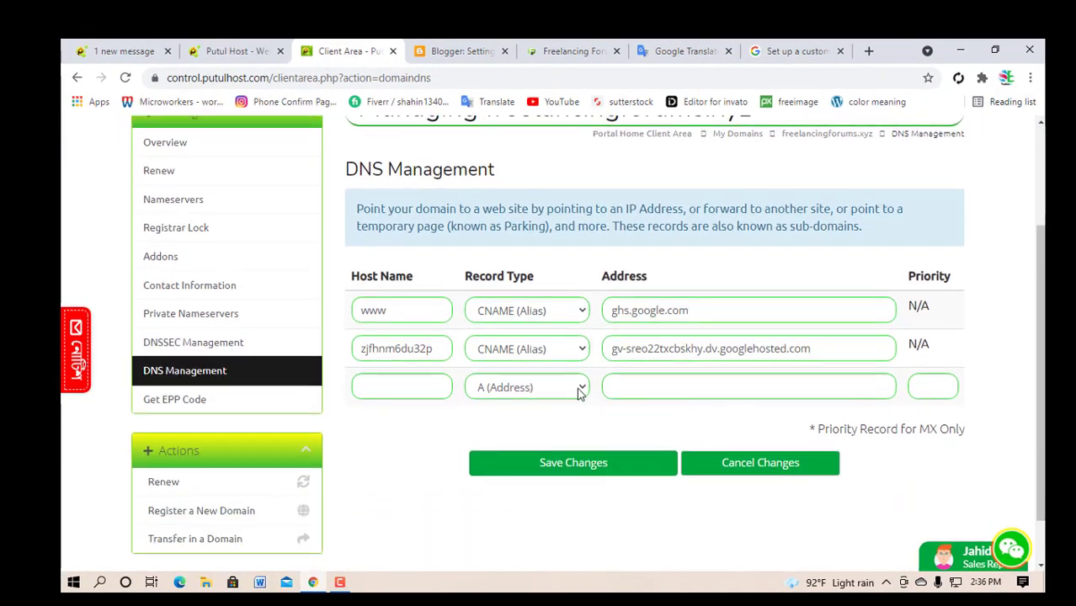
pyautogui.click(630, 388)
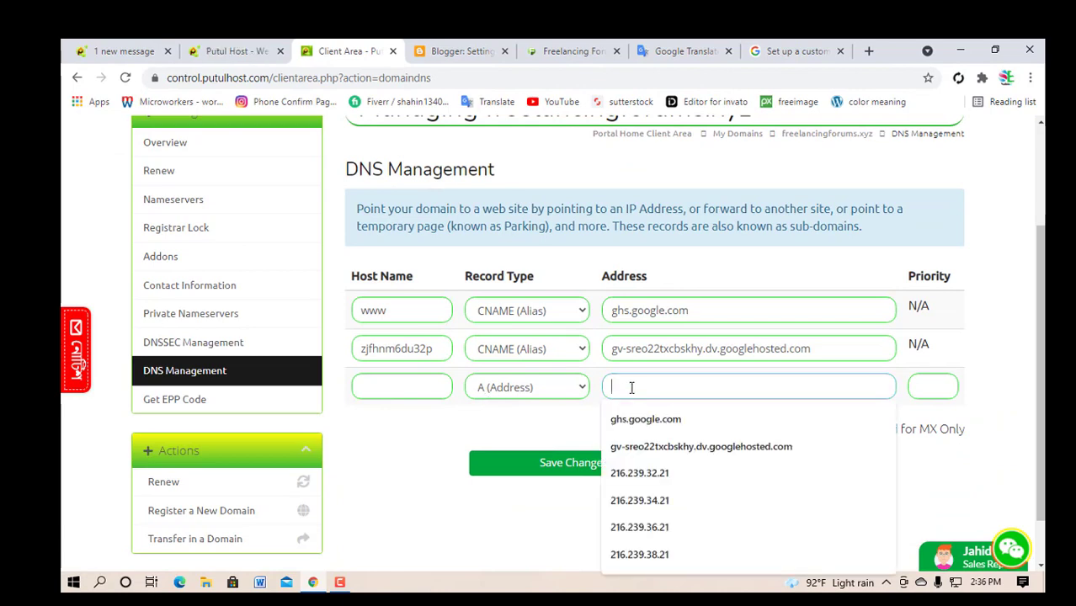
pyautogui.click(639, 474)
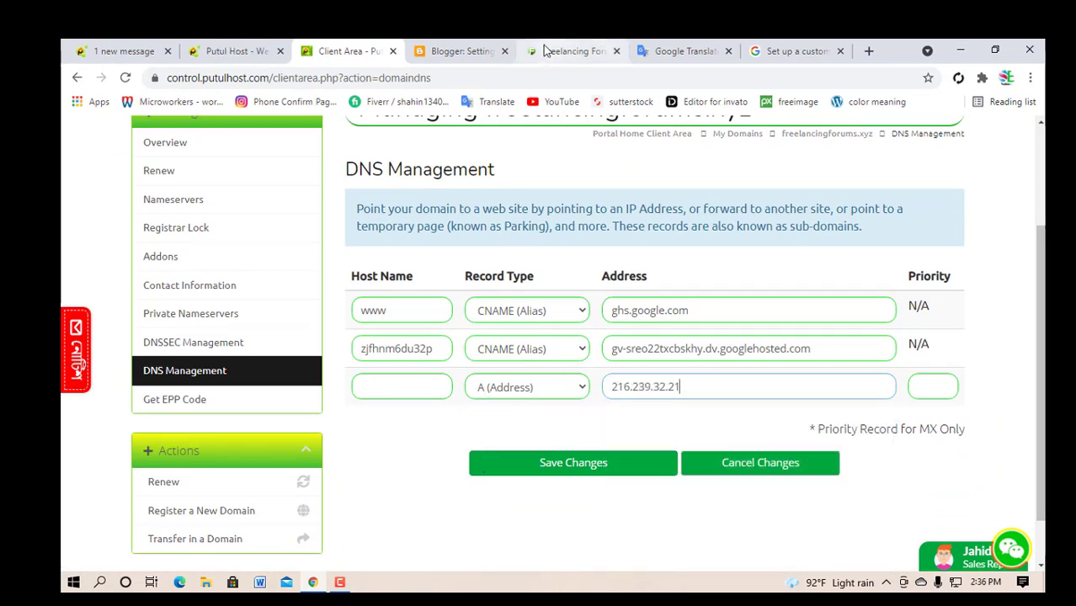
pyautogui.click(461, 50)
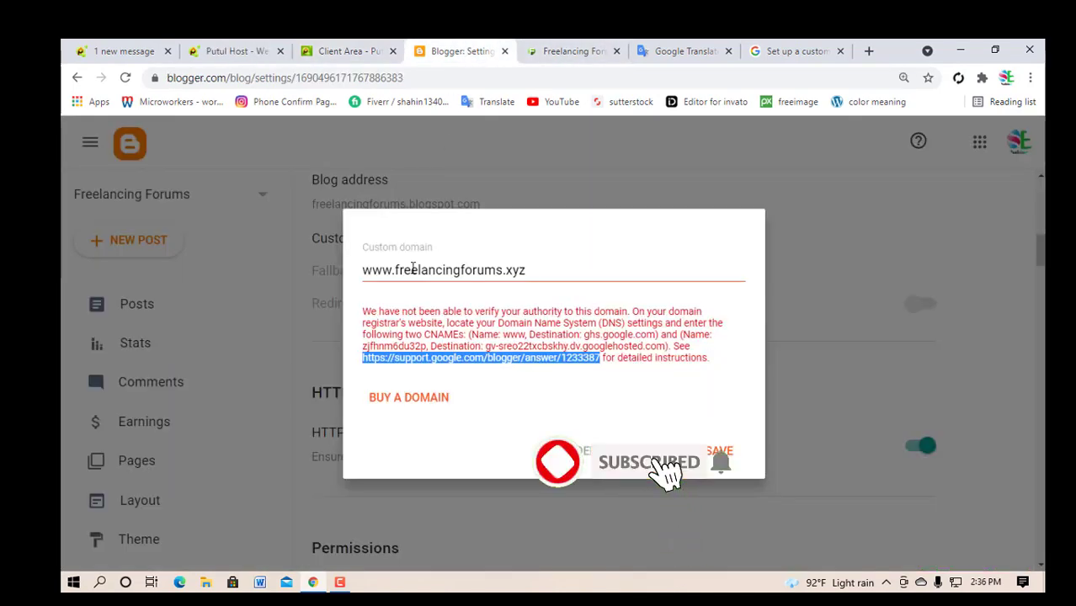
pyautogui.moveTo(530, 270); pyautogui.dragTo(348, 273)
pyautogui.hotkey('ctrl', 'c')
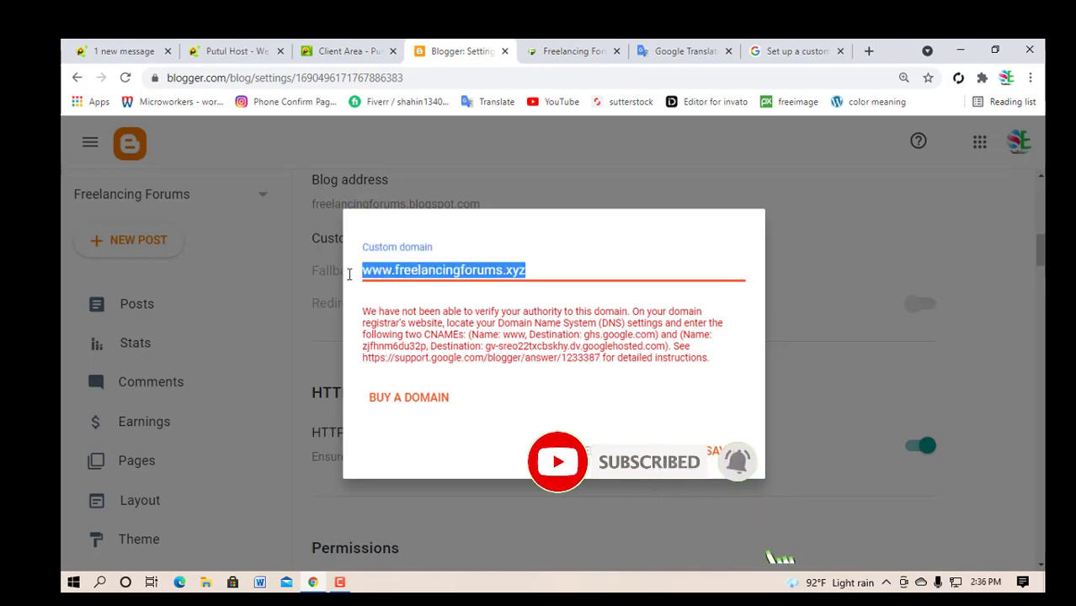
pyautogui.click(345, 50)
pyautogui.click(405, 388)
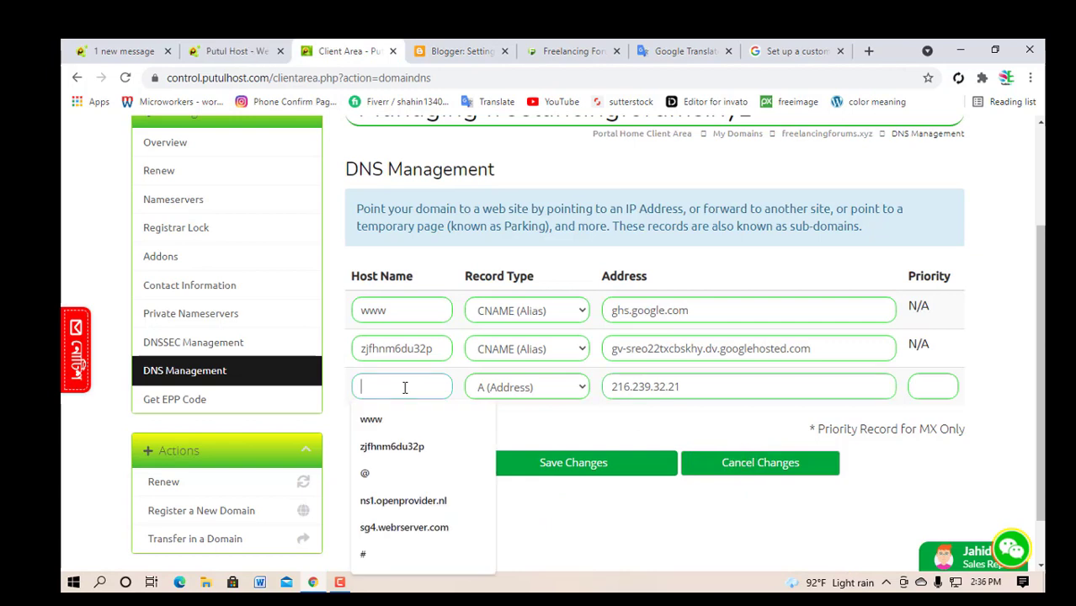
pyautogui.hotkey('ctrl', 'v')
pyautogui.click(439, 438)
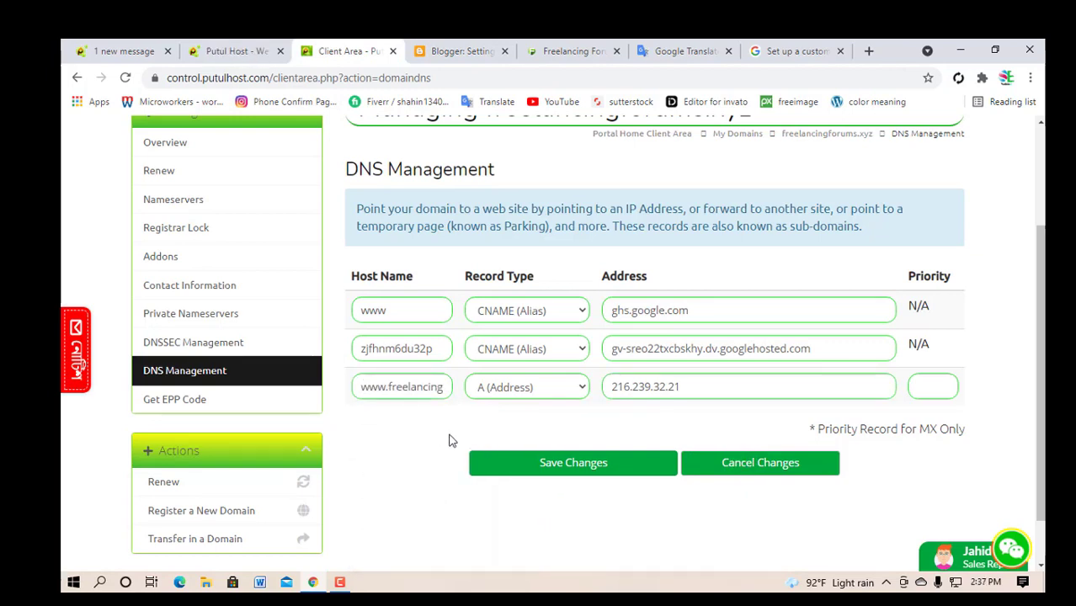
pyautogui.click(577, 474)
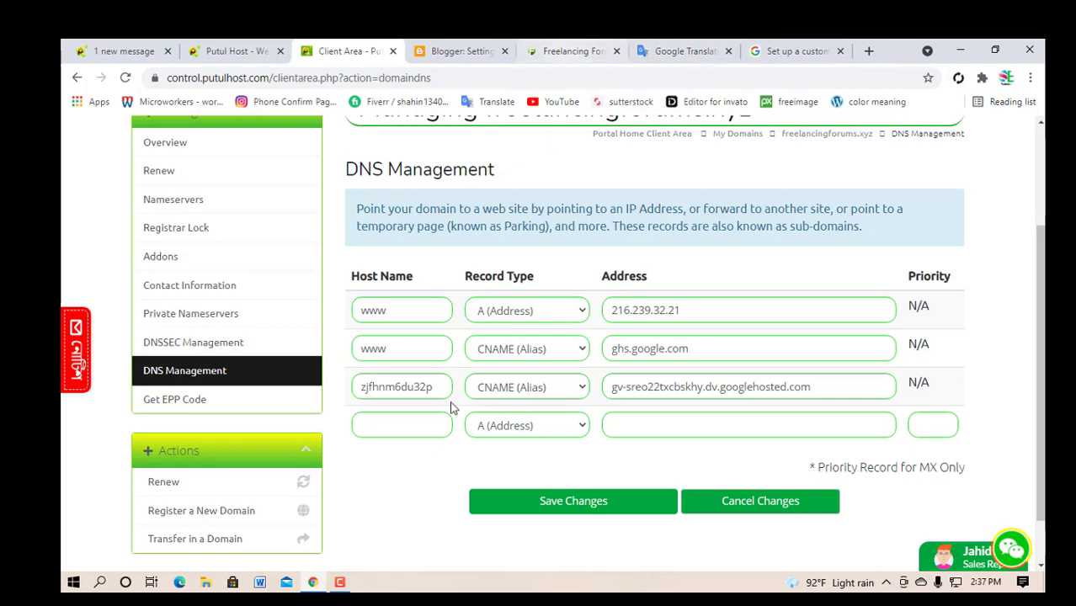
pyautogui.click(396, 426)
pyautogui.hotkey('ctrl', 'v')
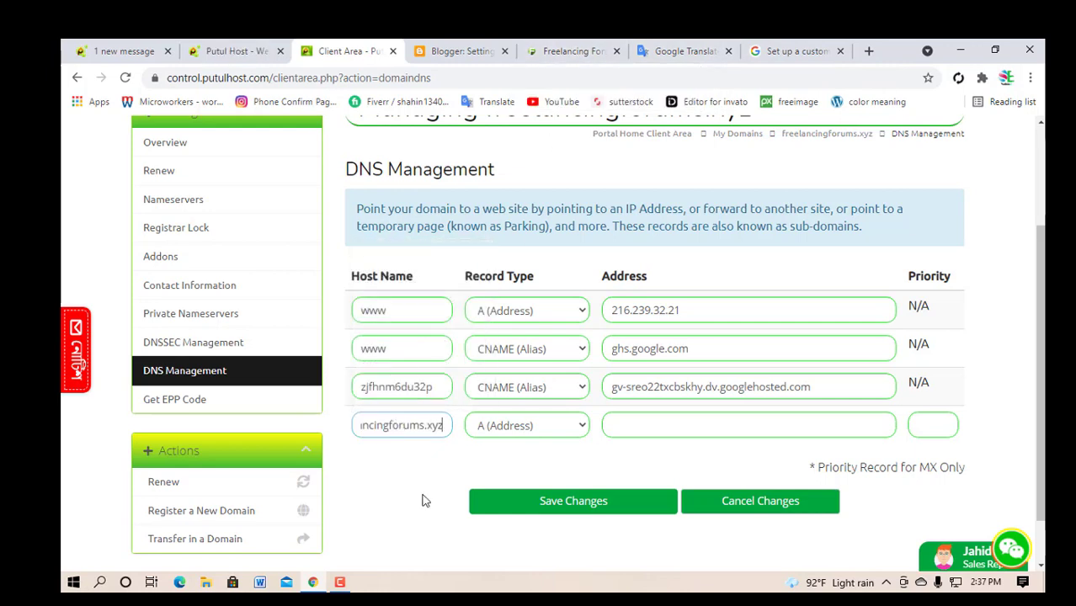
pyautogui.click(430, 505)
# Copy the second A-record IP, 216.239.34.21, from Step 3 of the Blogger Help article
pyautogui.click(656, 424)
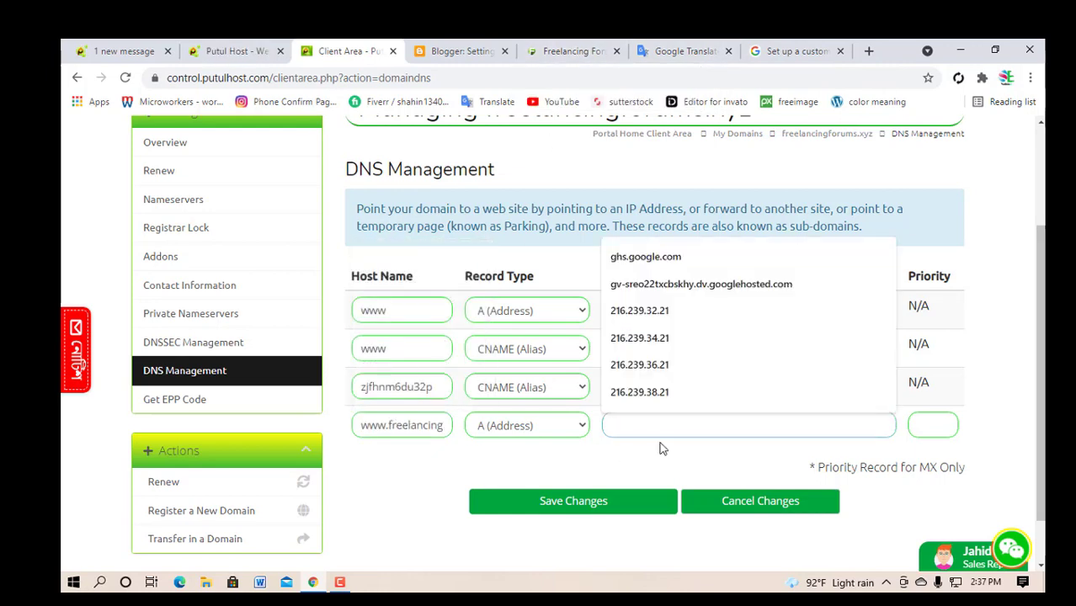
pyautogui.click(782, 53)
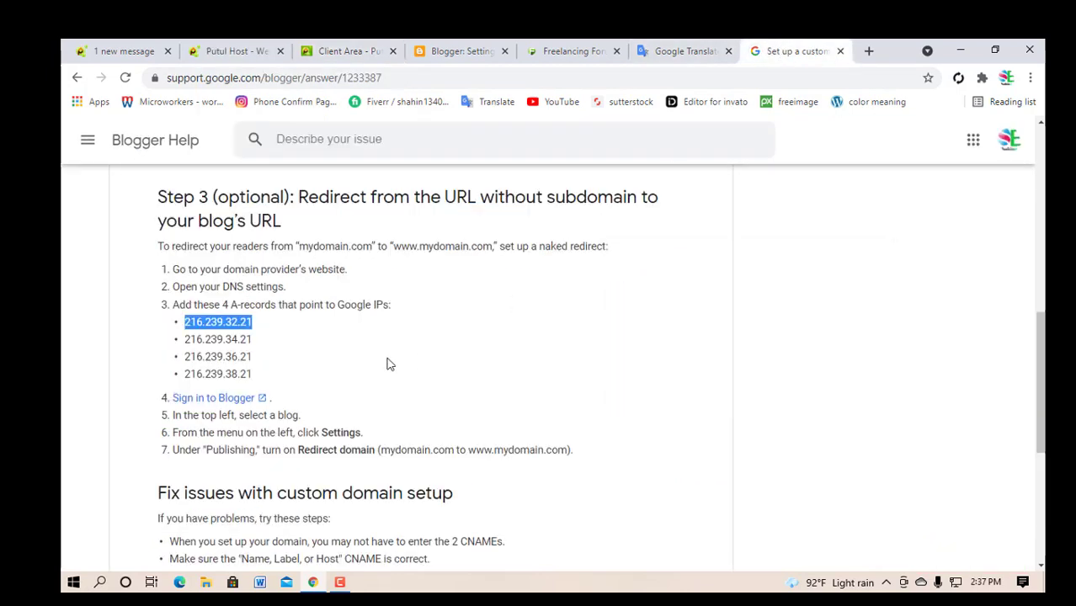
pyautogui.click(244, 356)
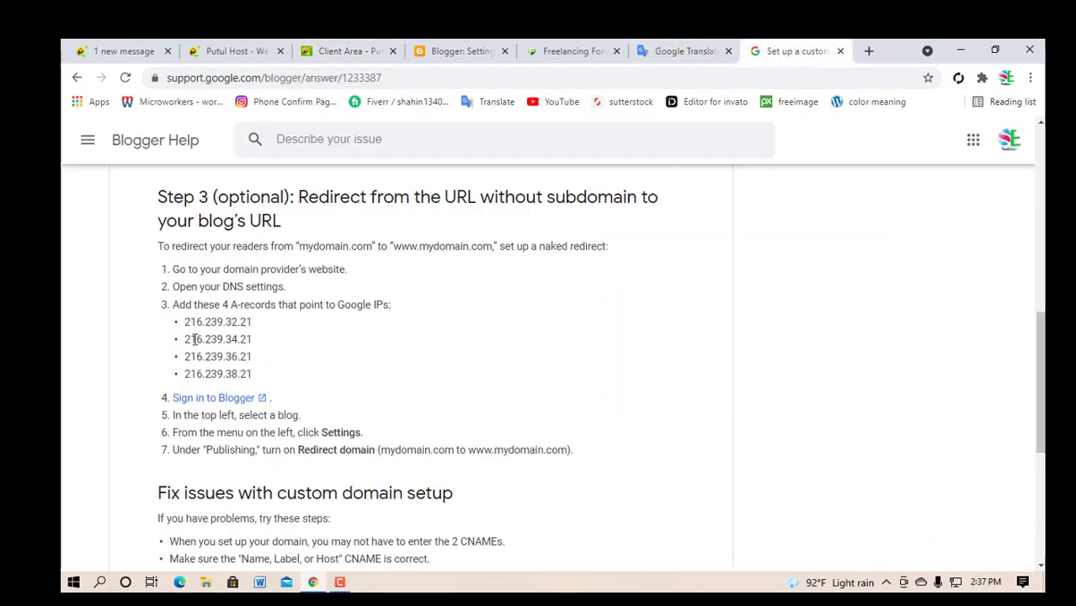
pyautogui.moveTo(187, 338); pyautogui.dragTo(259, 349)
pyautogui.hotkey('ctrl', 'c')
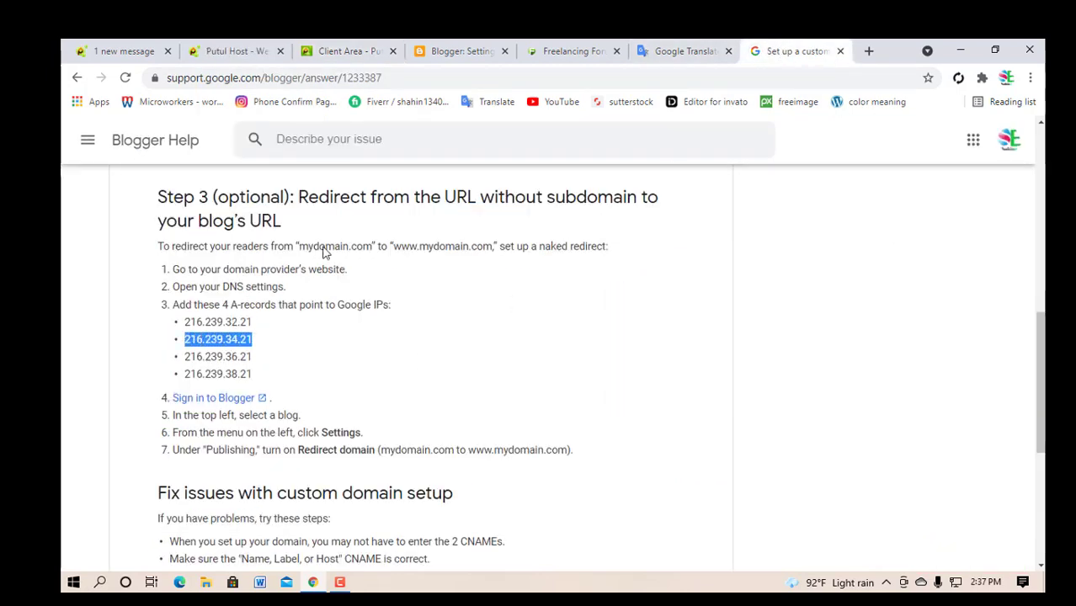
pyautogui.click(354, 53)
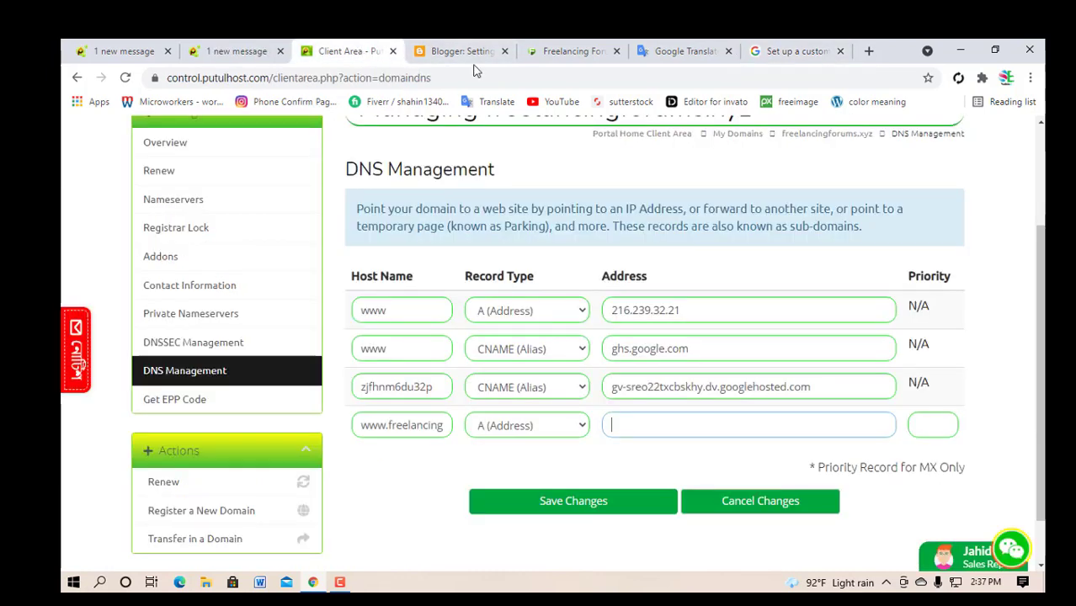
pyautogui.click(628, 421)
pyautogui.hotkey('ctrl', 'v')
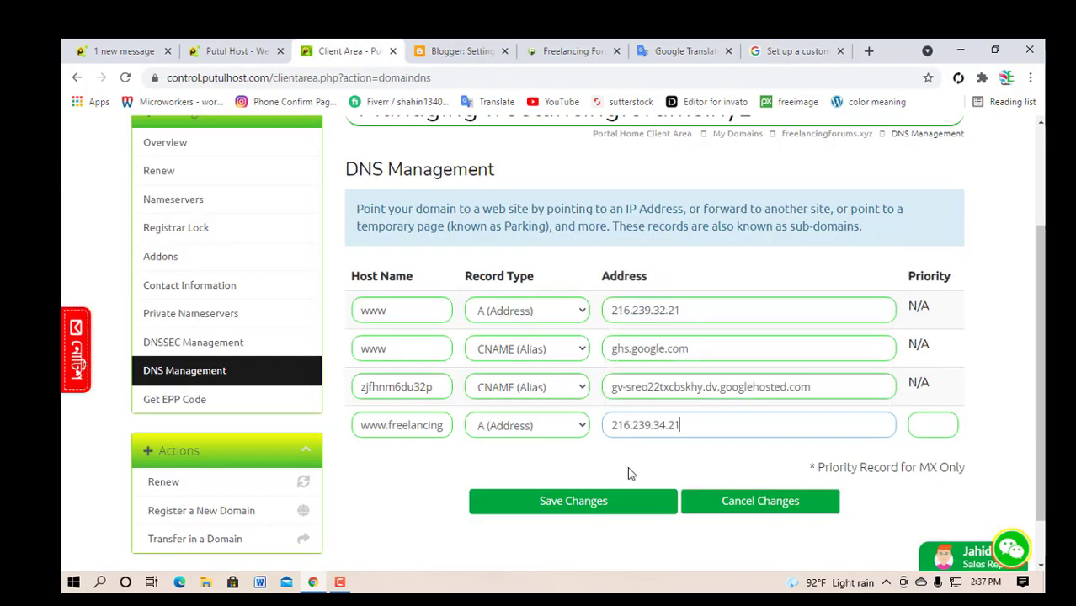
pyautogui.click(575, 504)
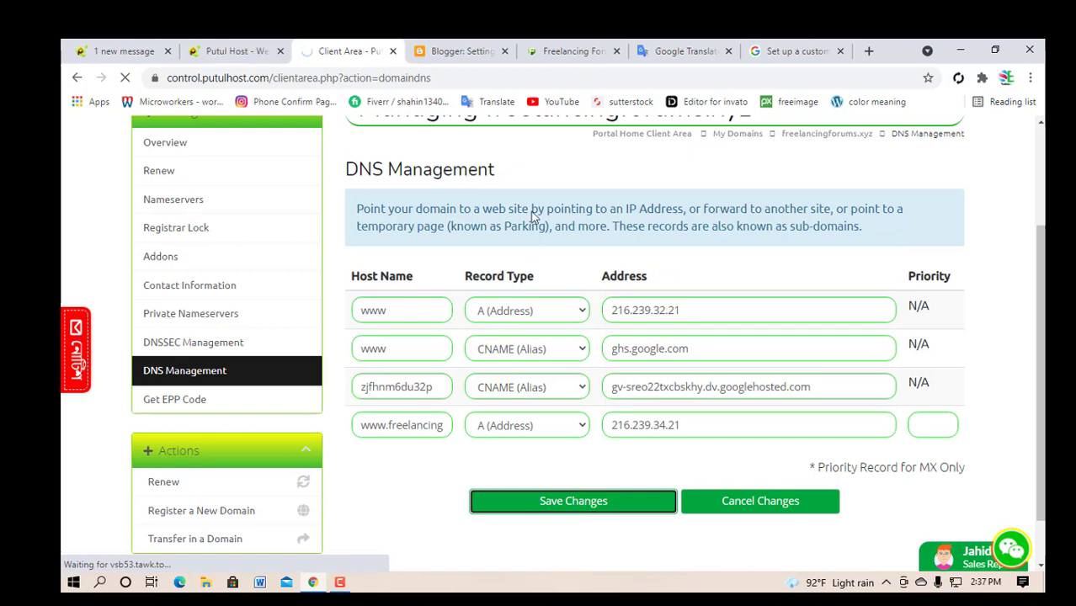
pyautogui.click(447, 53)
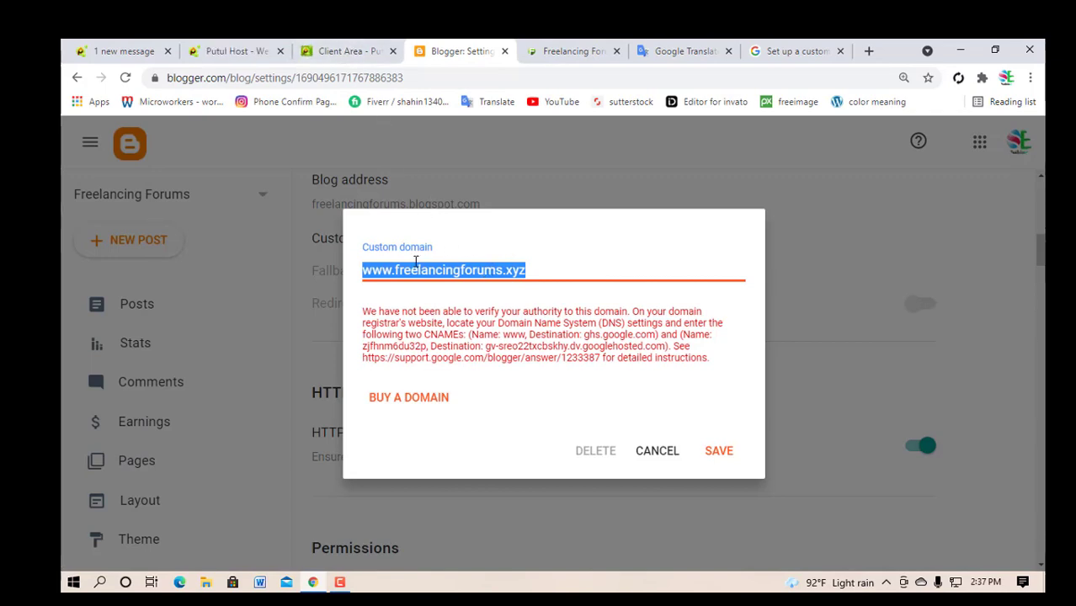
pyautogui.click(349, 51)
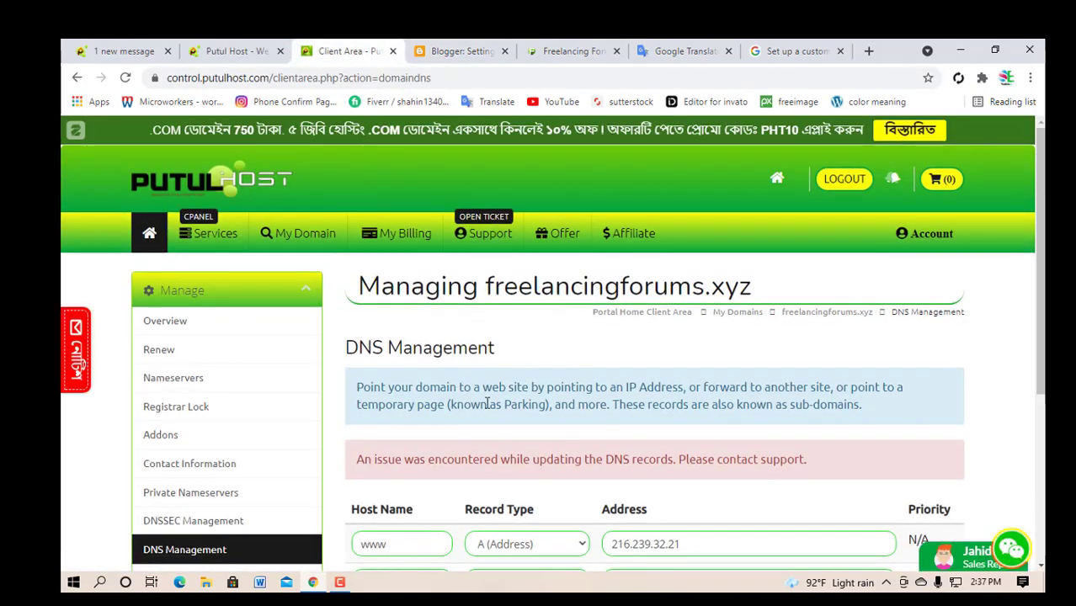
# Clear the host name of the existing A (Address) record that points to 216.239.32.21
pyautogui.scroll(-3, 471, 421)
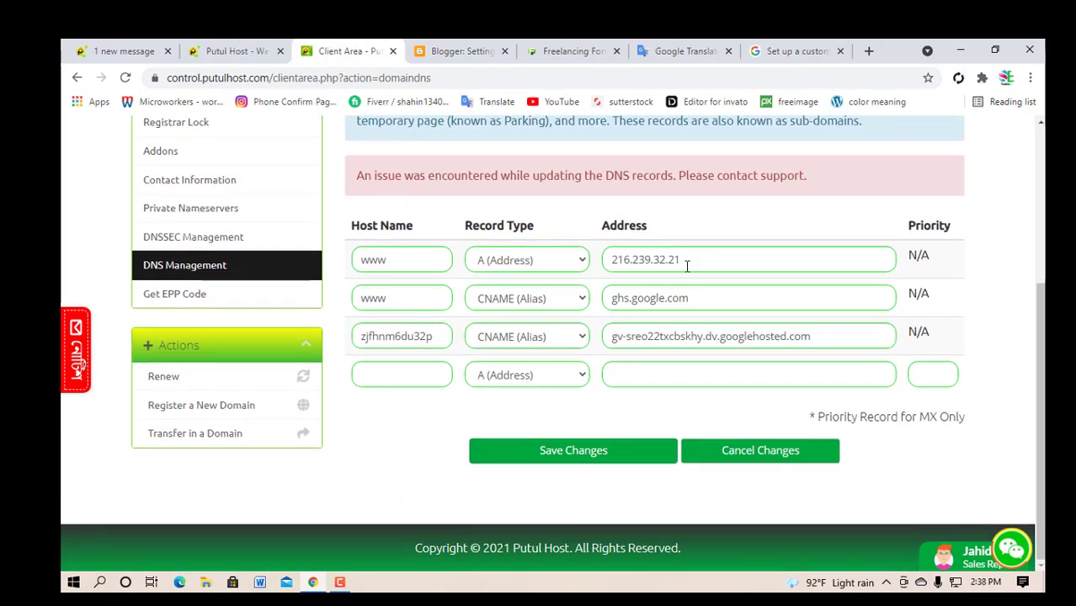
pyautogui.click(397, 374)
pyautogui.click(530, 417)
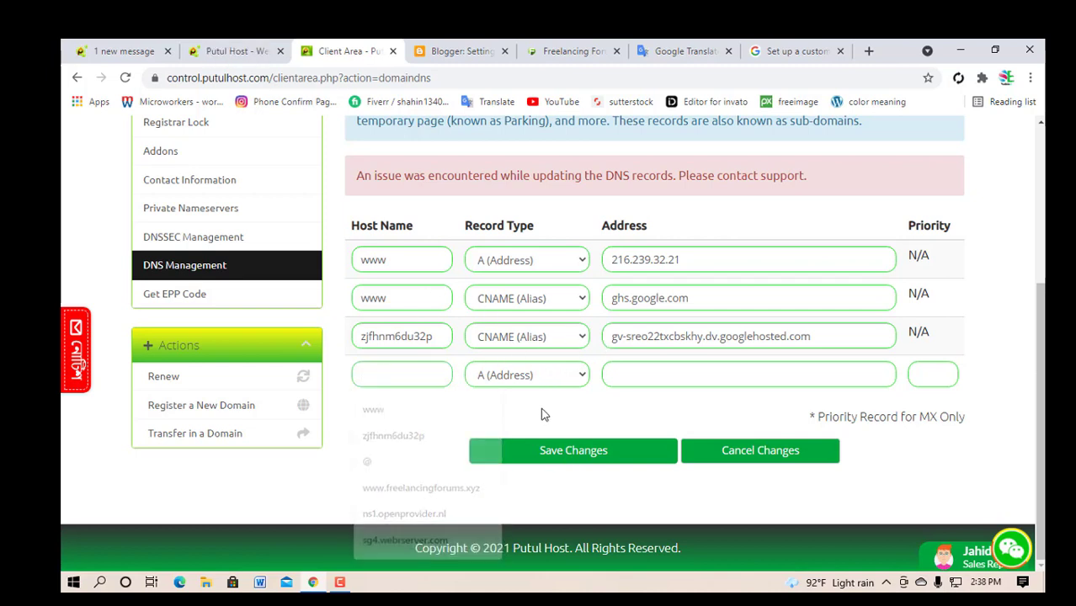
pyautogui.doubleClick(392, 261)
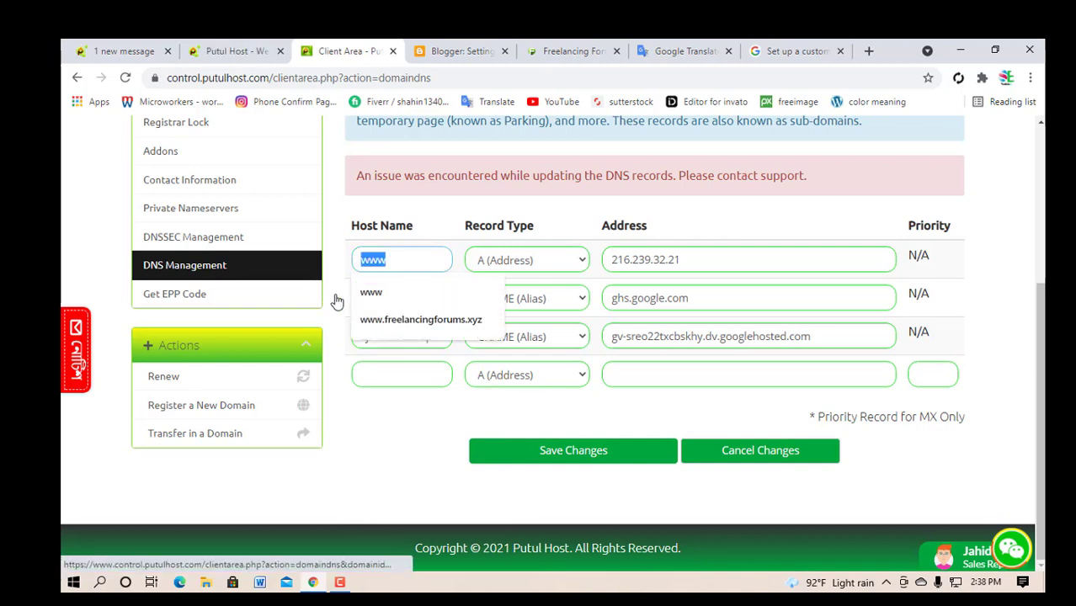
pyautogui.press('Right')
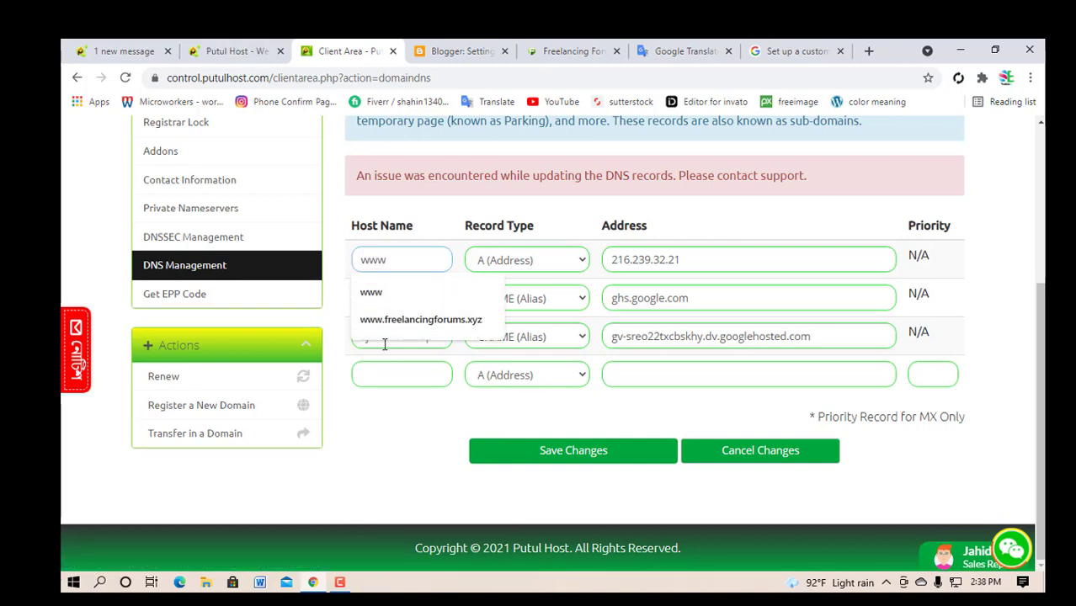
pyautogui.moveTo(392, 257); pyautogui.dragTo(324, 267)
pyautogui.press('BackSpace')
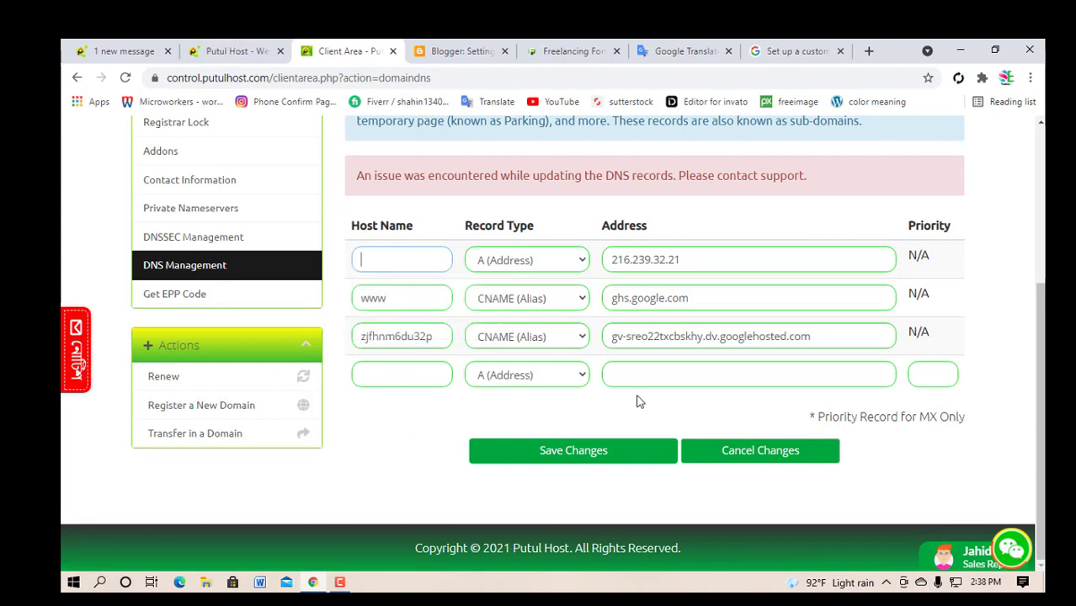
# Add an A (Address) record with a blank host name and address 216.239.34.21, and save the DNS changes
pyautogui.click(768, 51)
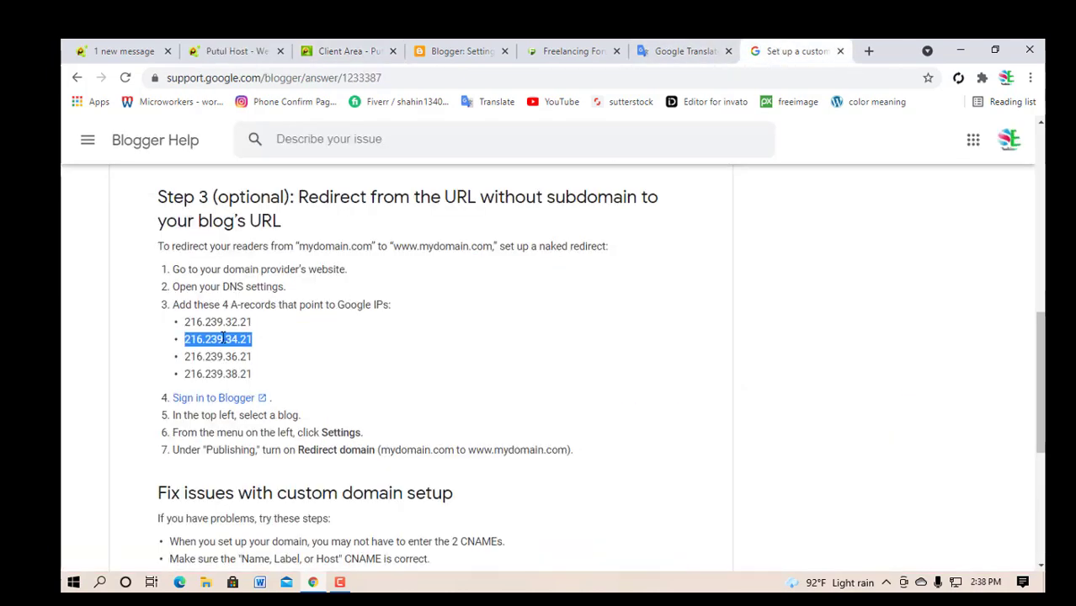
pyautogui.click(452, 52)
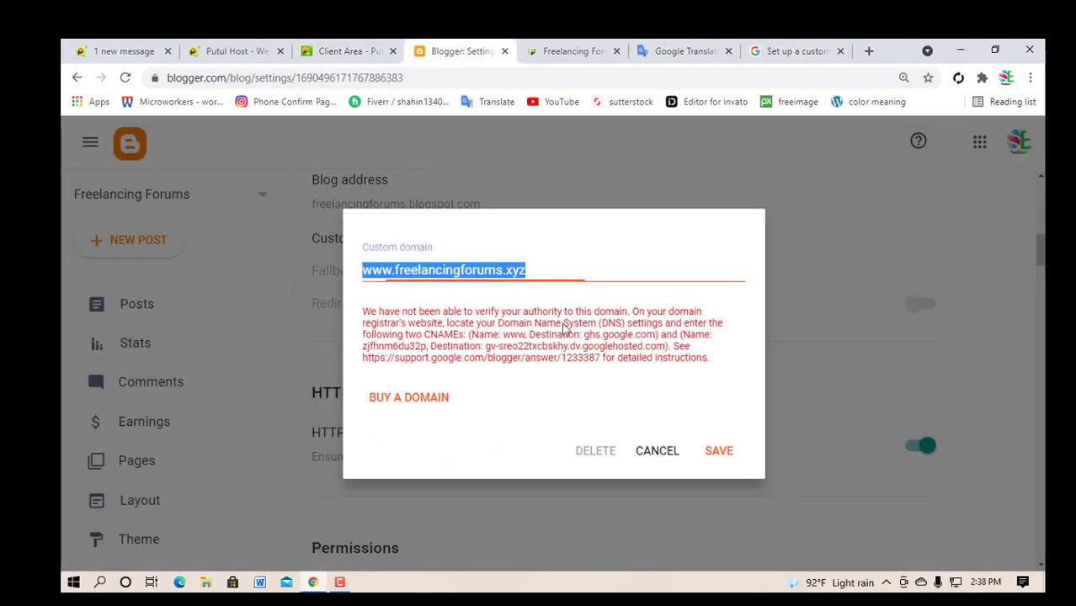
pyautogui.click(355, 52)
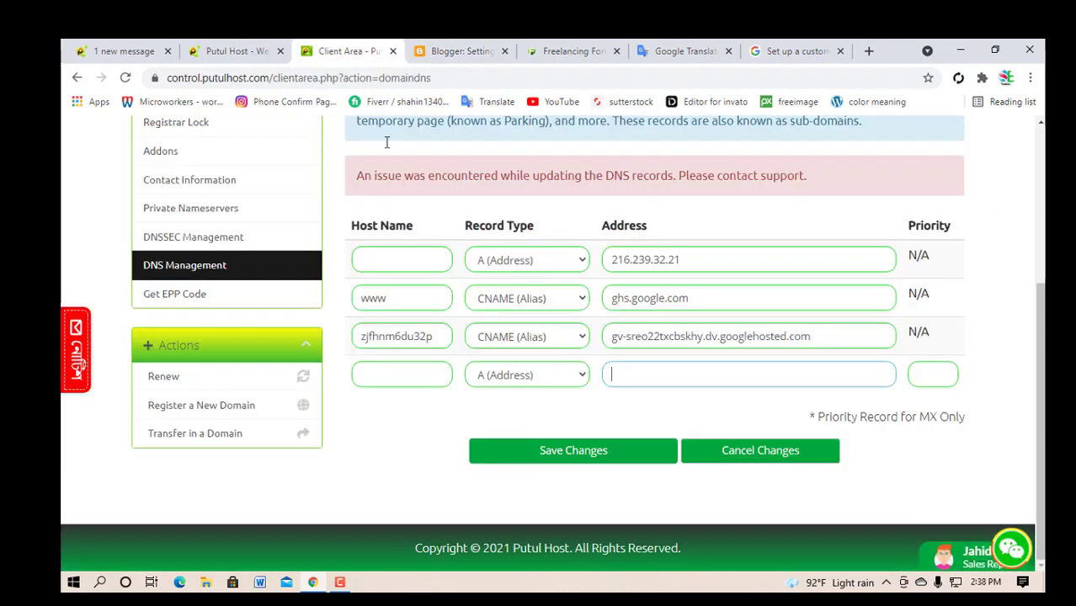
pyautogui.click(634, 377)
pyautogui.press('Down')
pyautogui.press('Down')
pyautogui.press('Down')
pyautogui.press('Return')
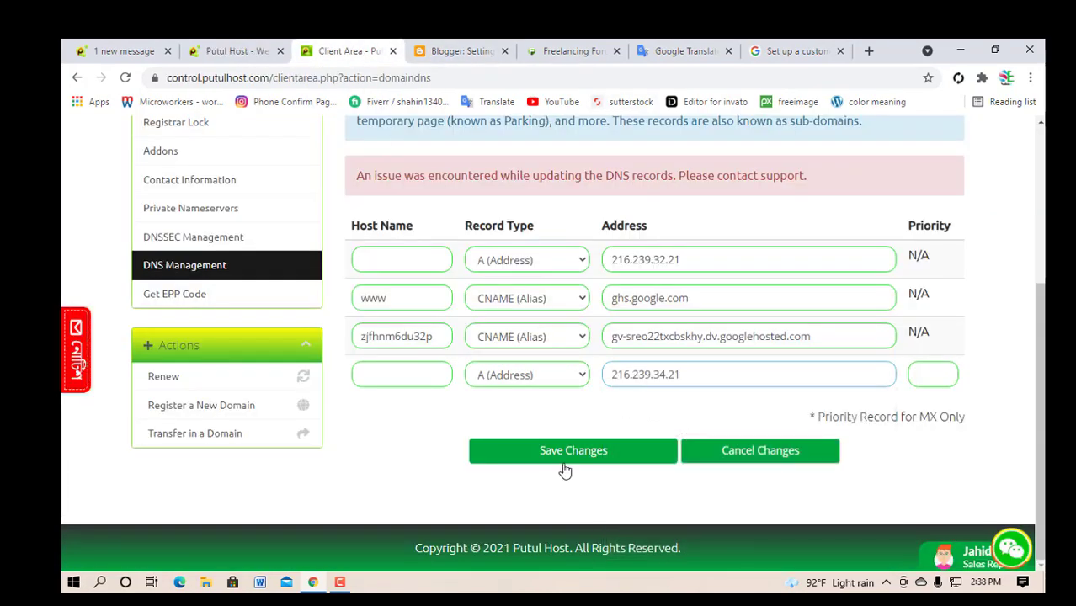
pyautogui.click(567, 453)
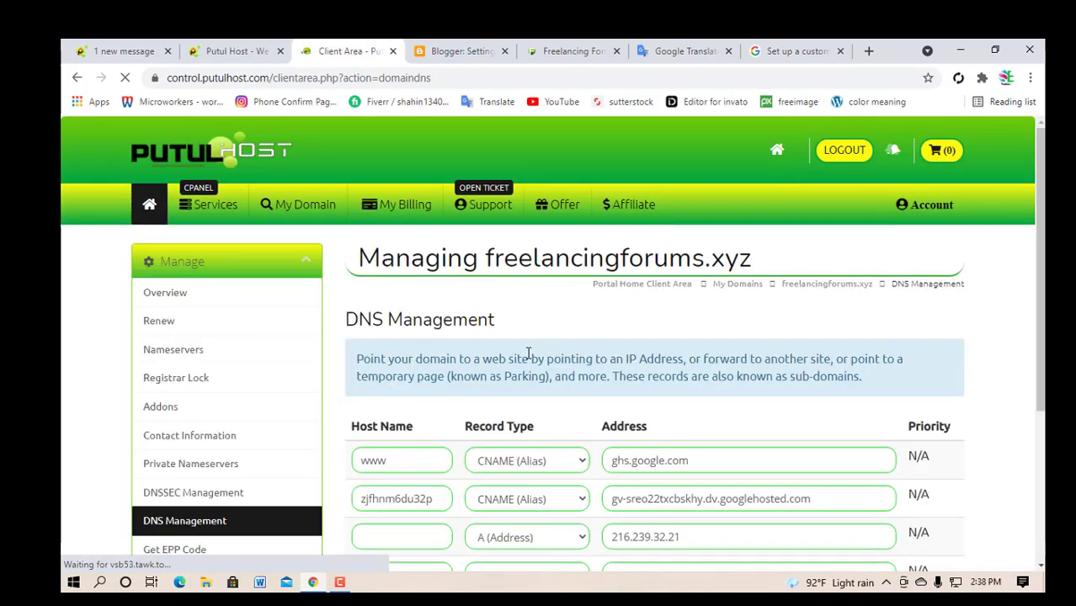
# Copy 216.239.36.21 from Step 3 of the Blogger Help article into a new blank-host A record in Putul Host and save the changes
pyautogui.scroll(-3, 588, 281)
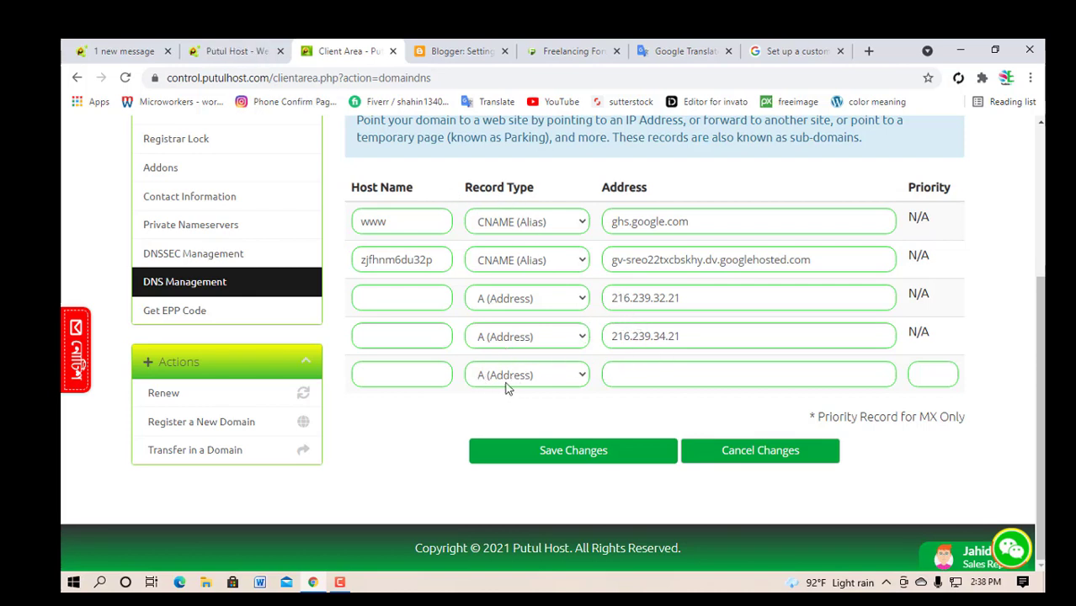
pyautogui.click(792, 51)
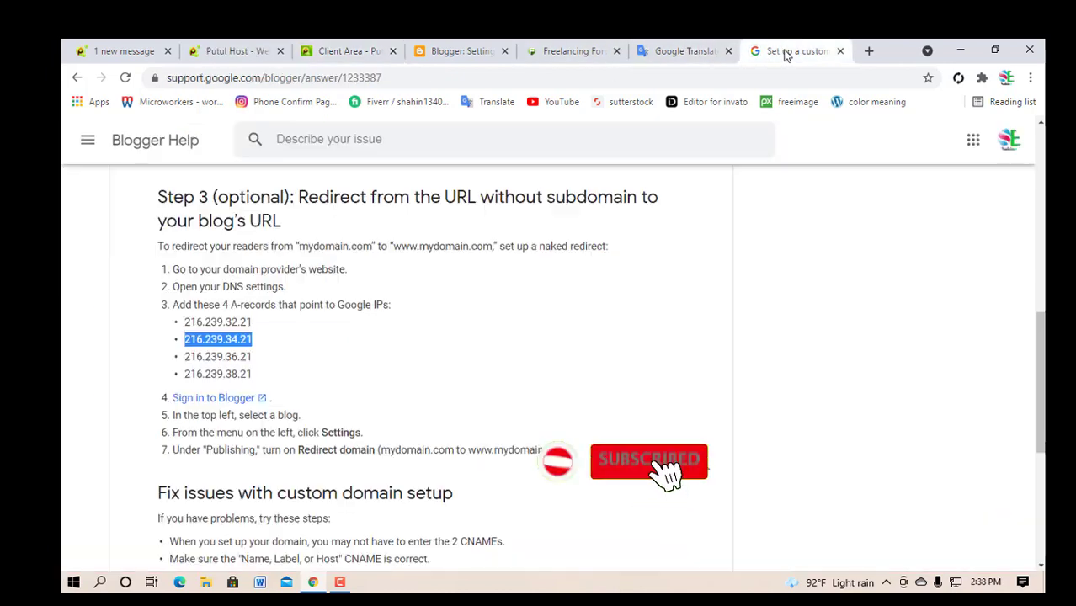
pyautogui.click(318, 374)
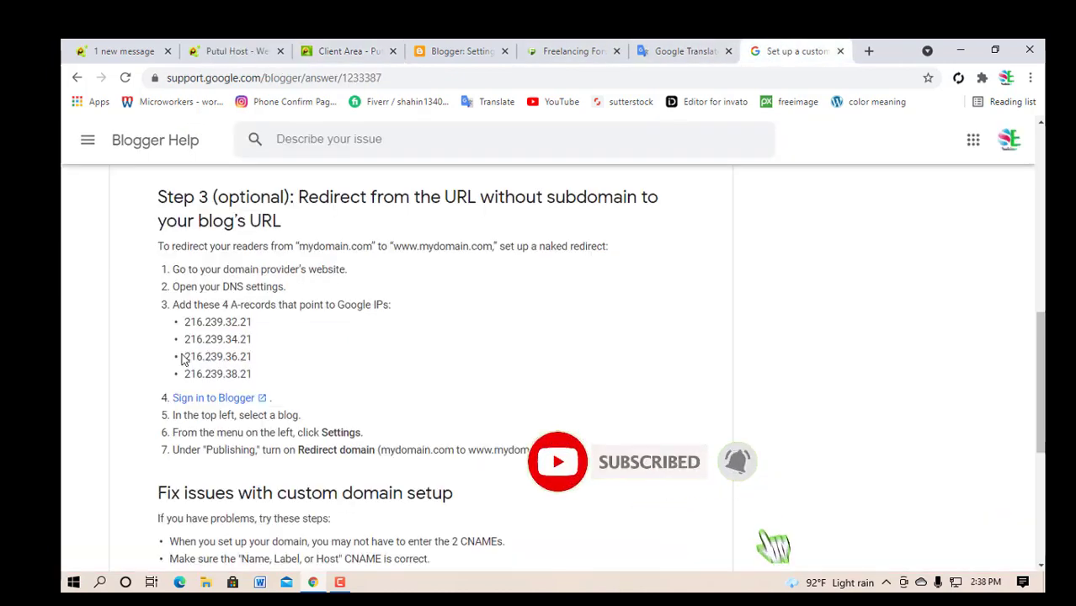
pyautogui.moveTo(185, 357); pyautogui.dragTo(264, 365)
pyautogui.hotkey('ctrl', 'c')
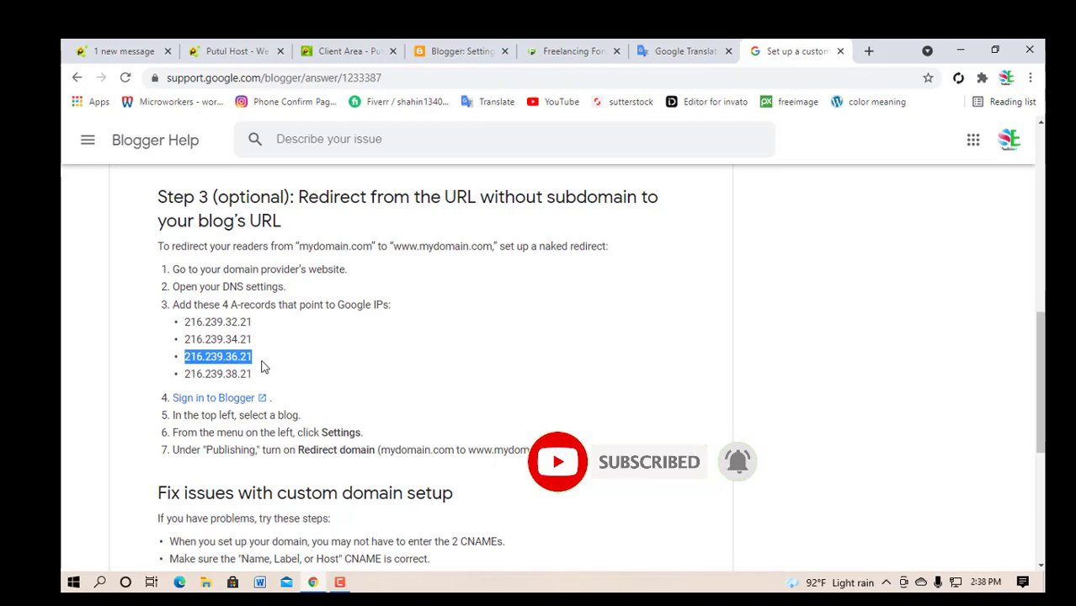
pyautogui.click(352, 50)
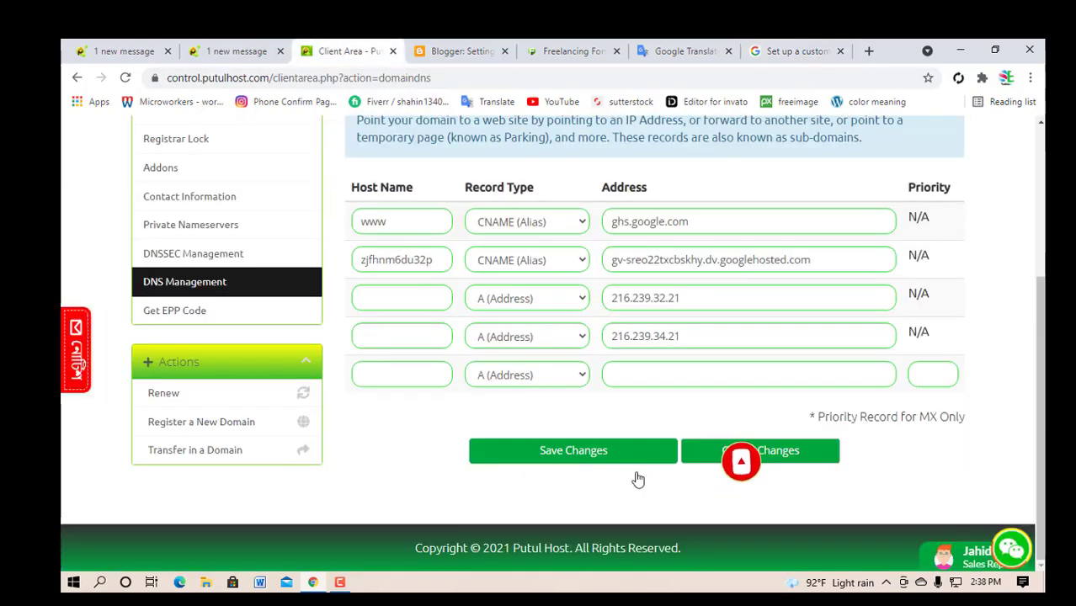
pyautogui.click(642, 374)
pyautogui.hotkey('ctrl', 'v')
pyautogui.click(572, 451)
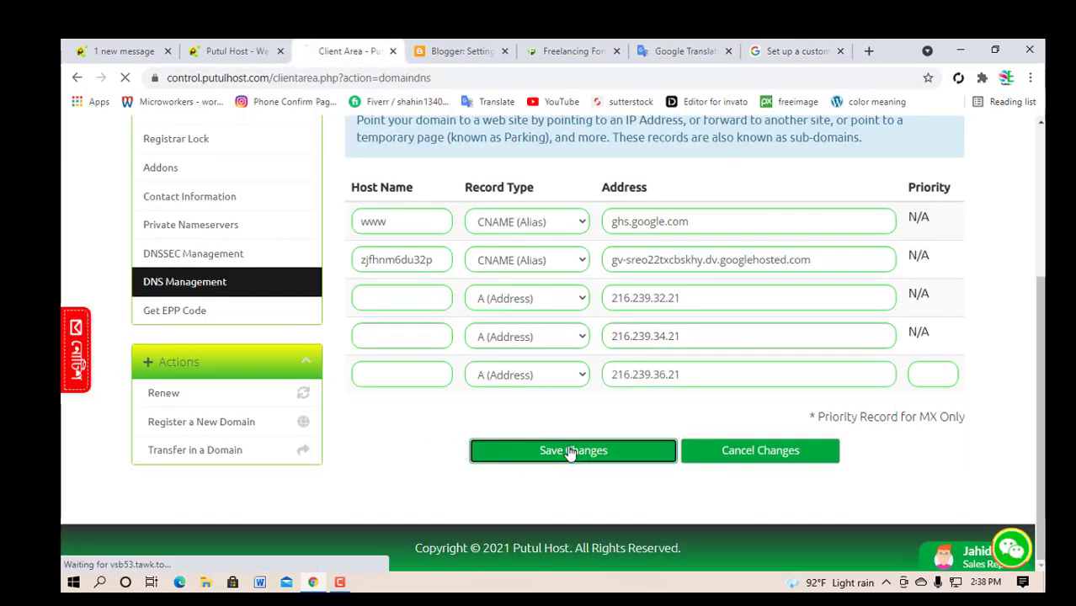
# Take the fourth IP, 216.239.38.21, from the Blogger Help article, add it as another blank-host A record in Putul Host and save
pyautogui.click(787, 52)
pyautogui.click(190, 373)
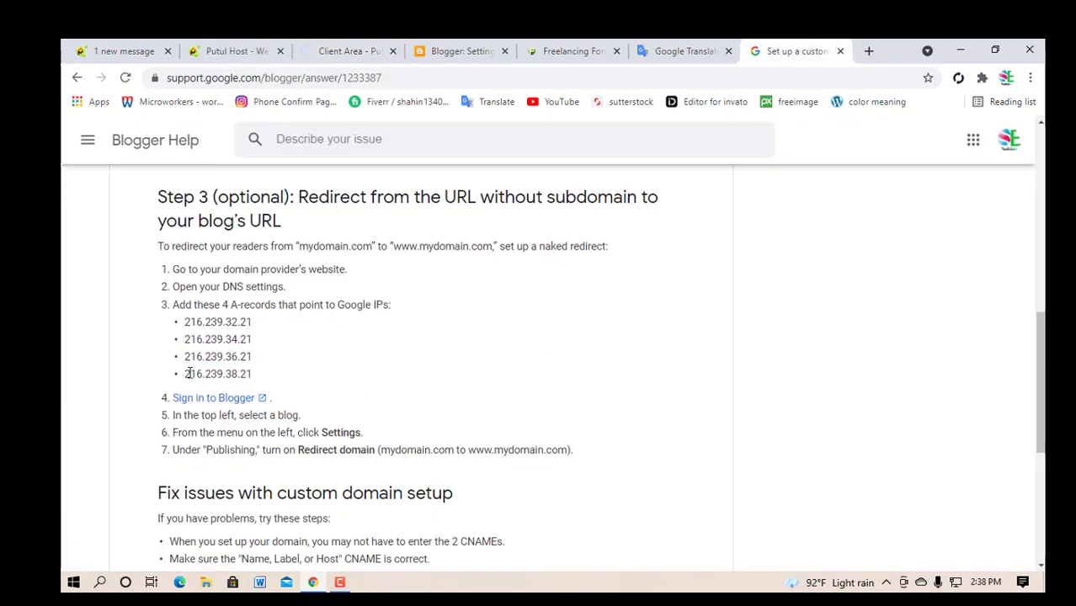
pyautogui.moveTo(187, 373); pyautogui.dragTo(269, 386)
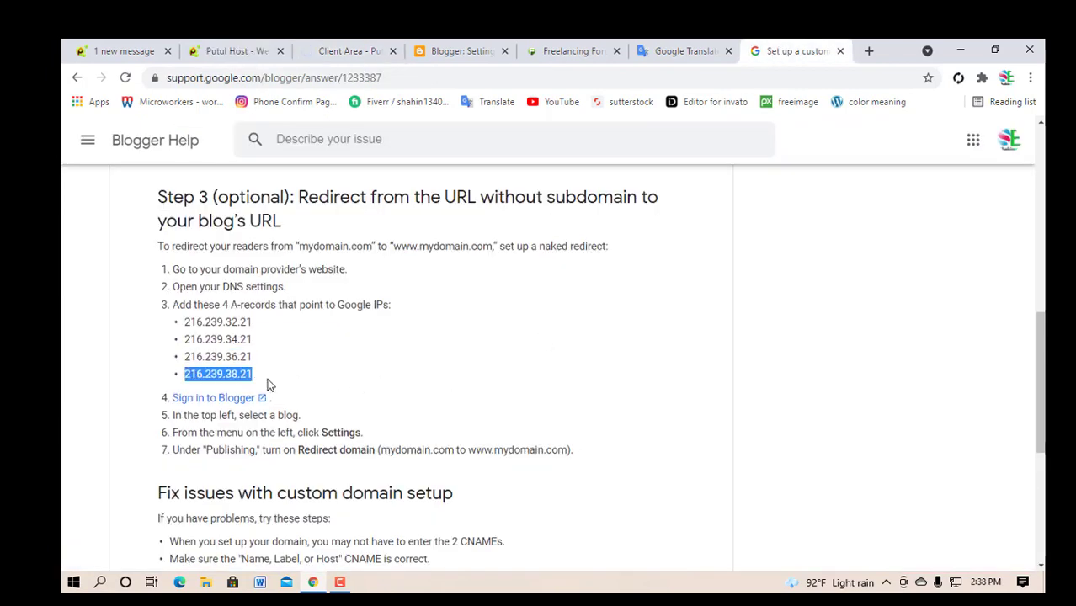
pyautogui.click(336, 54)
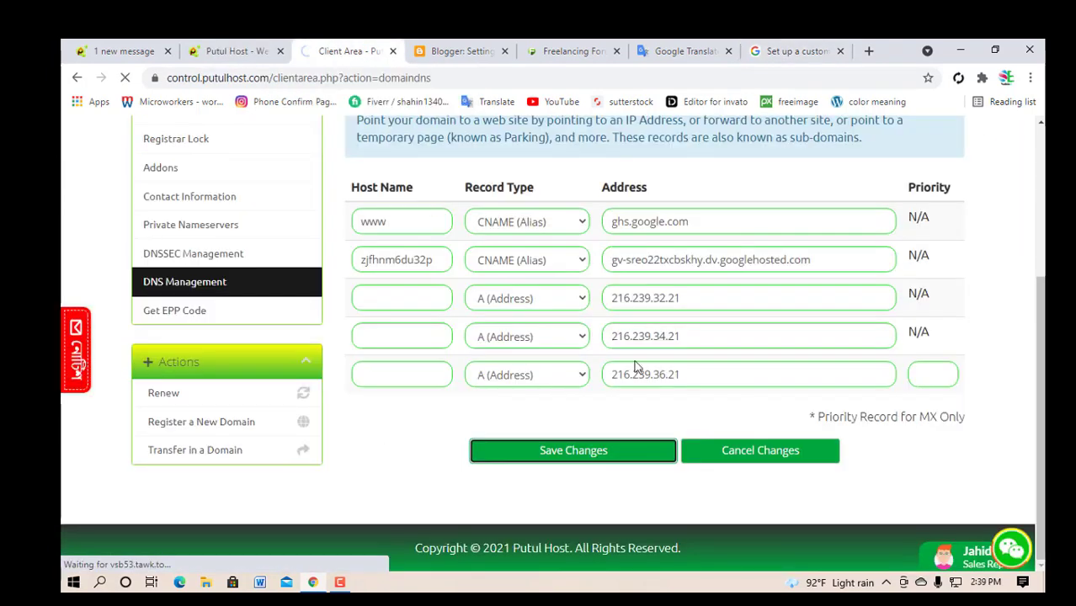
pyautogui.scroll(-3, 647, 429)
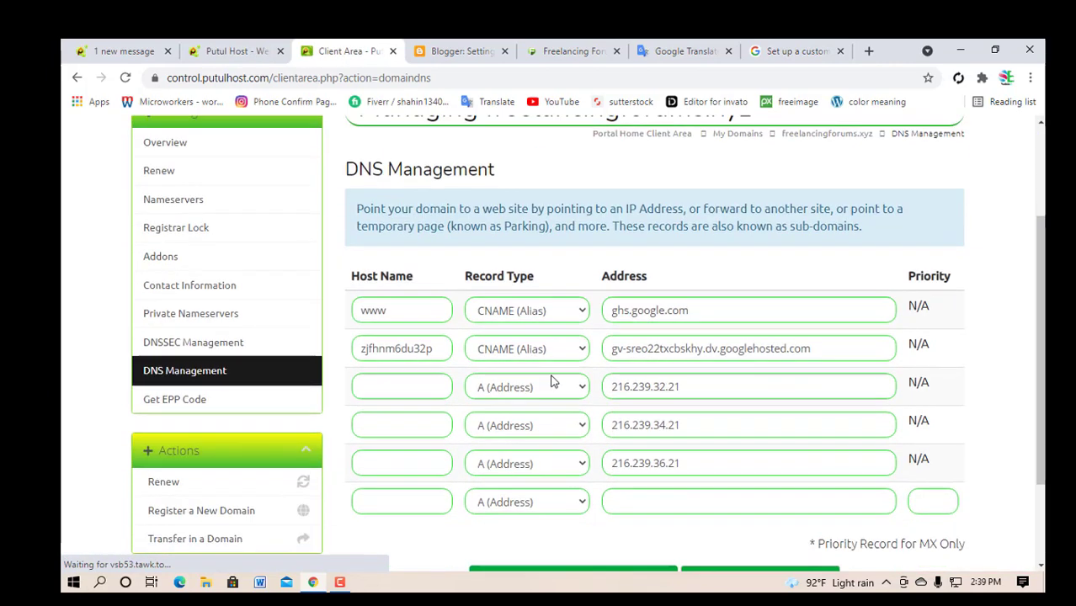
pyautogui.click(662, 374)
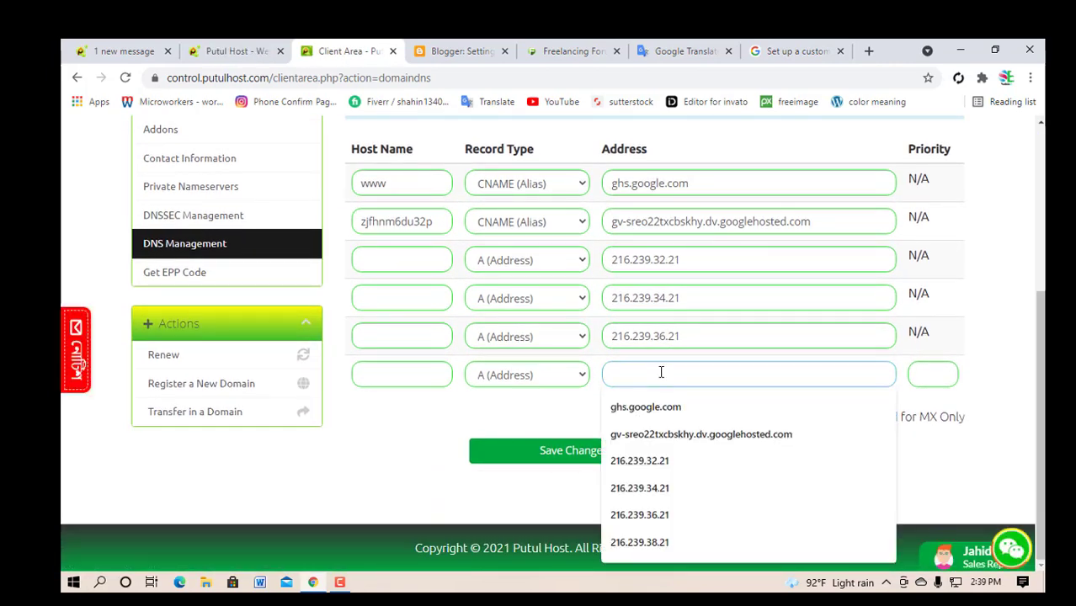
pyautogui.click(640, 539)
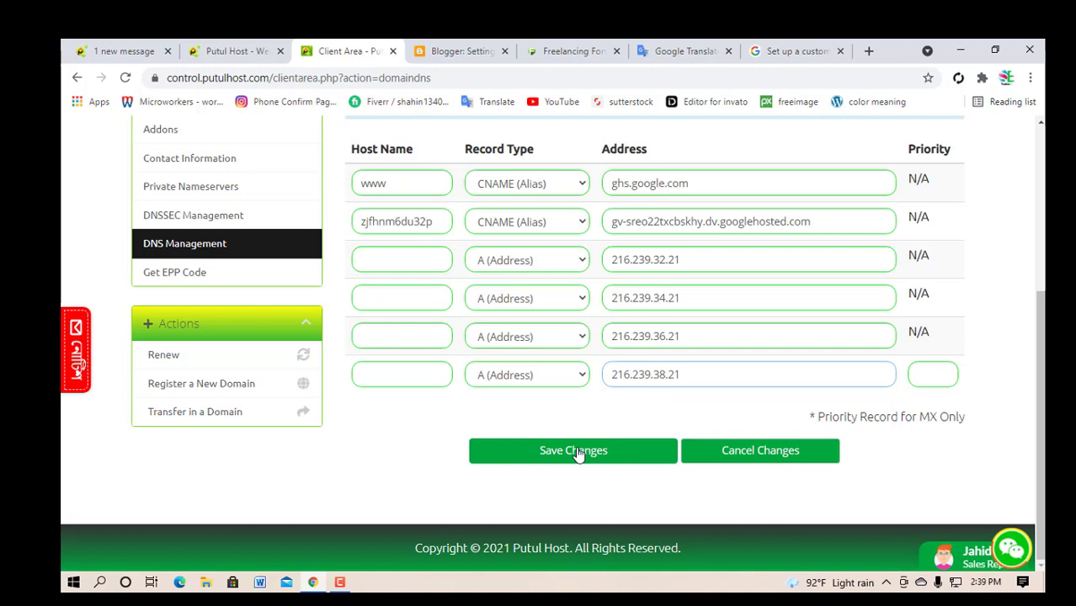
pyautogui.click(577, 453)
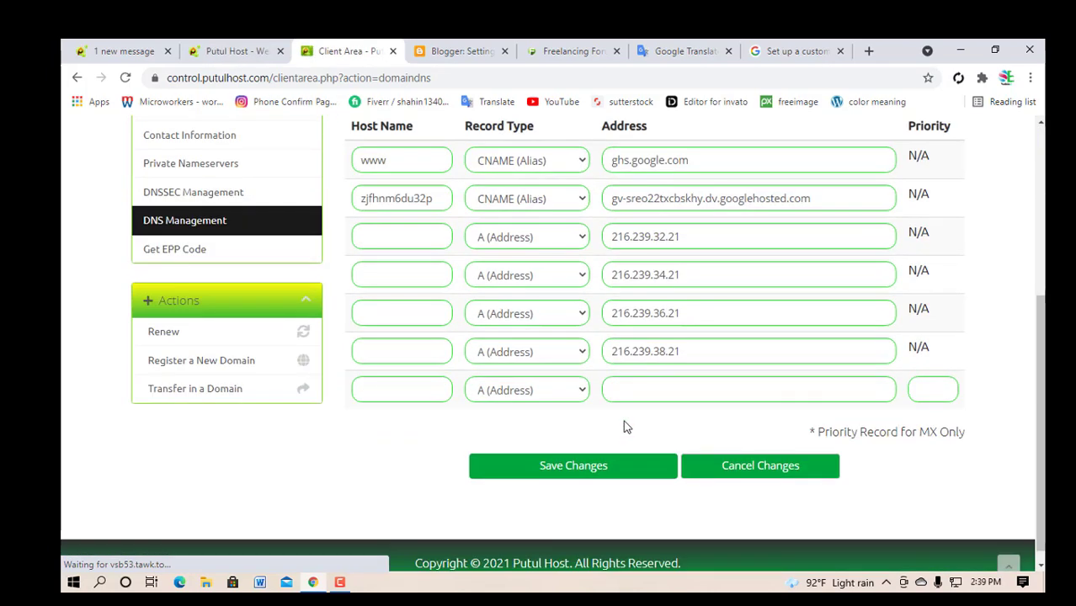
pyautogui.scroll(2, 539, 337)
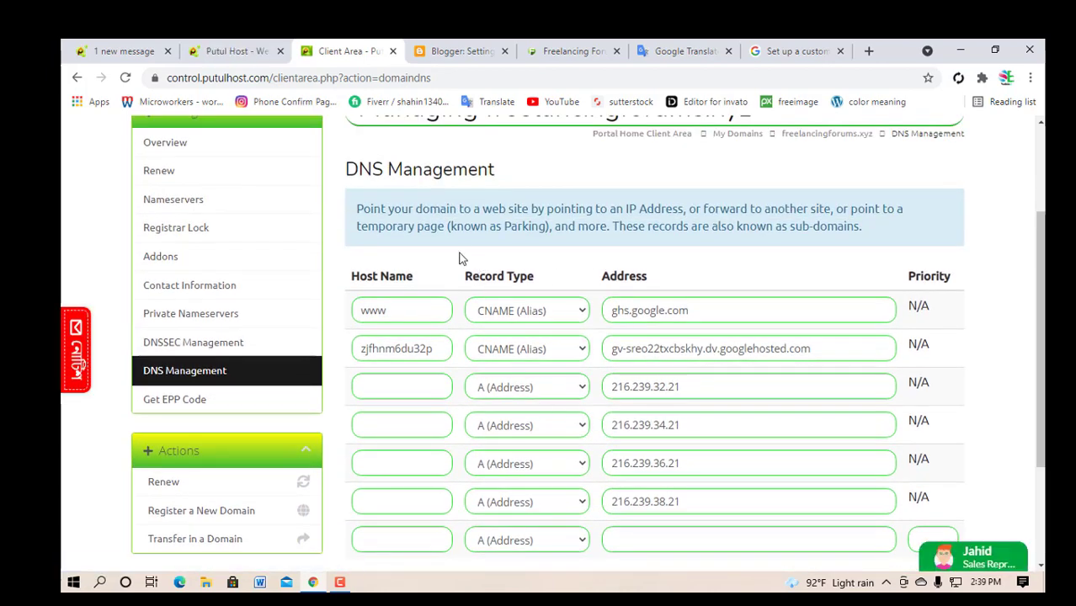
pyautogui.click(462, 51)
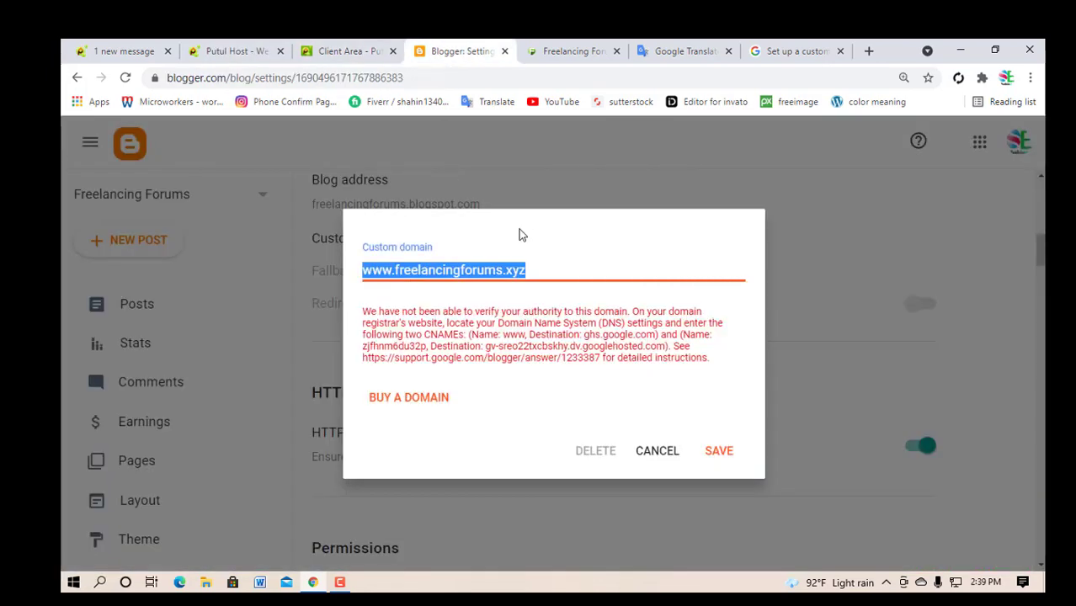
pyautogui.click(499, 403)
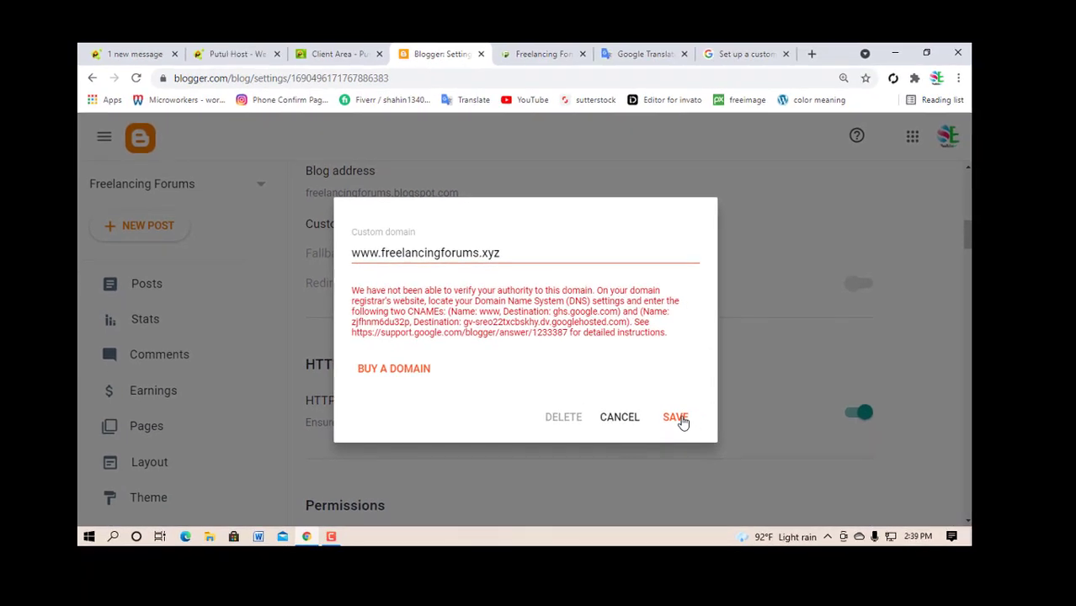
pyautogui.click(675, 417)
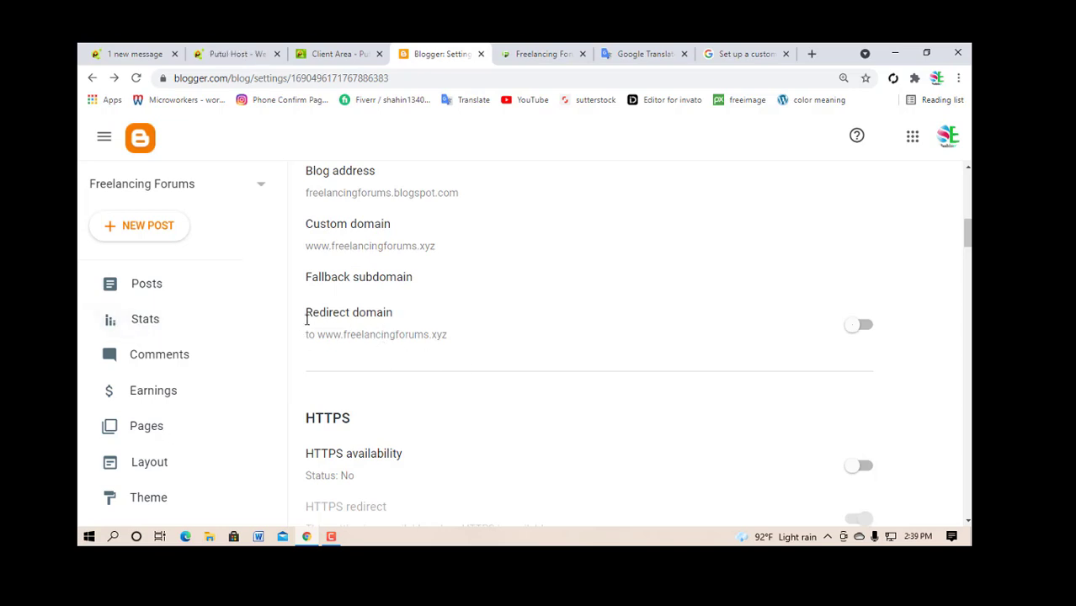
# Turn on Redirect domain and HTTPS availability in the blog's settings
pyautogui.click(858, 324)
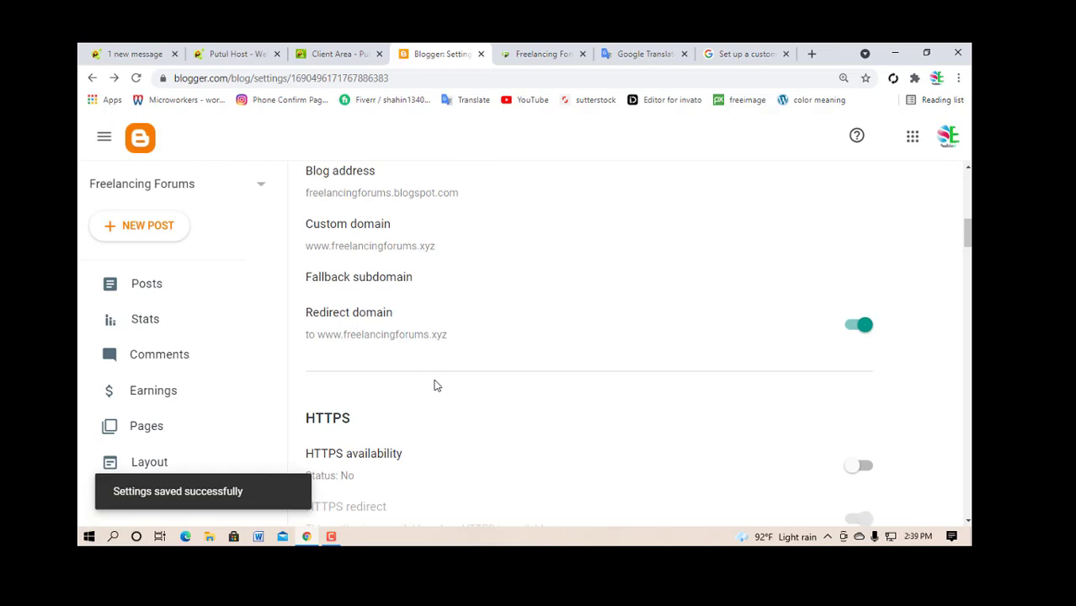
pyautogui.scroll(-1, 432, 386)
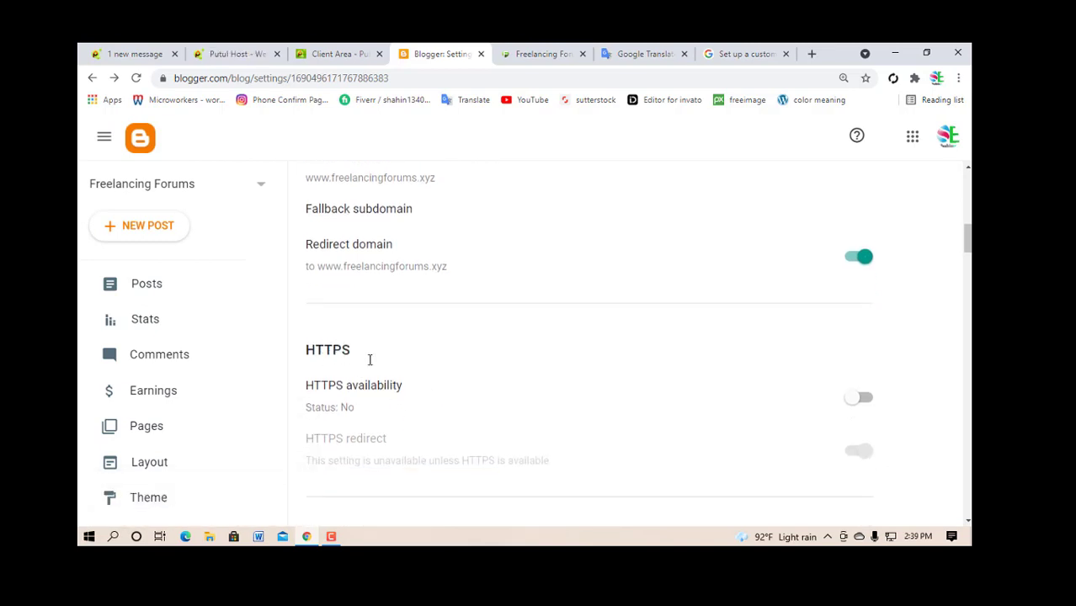
pyautogui.click(857, 402)
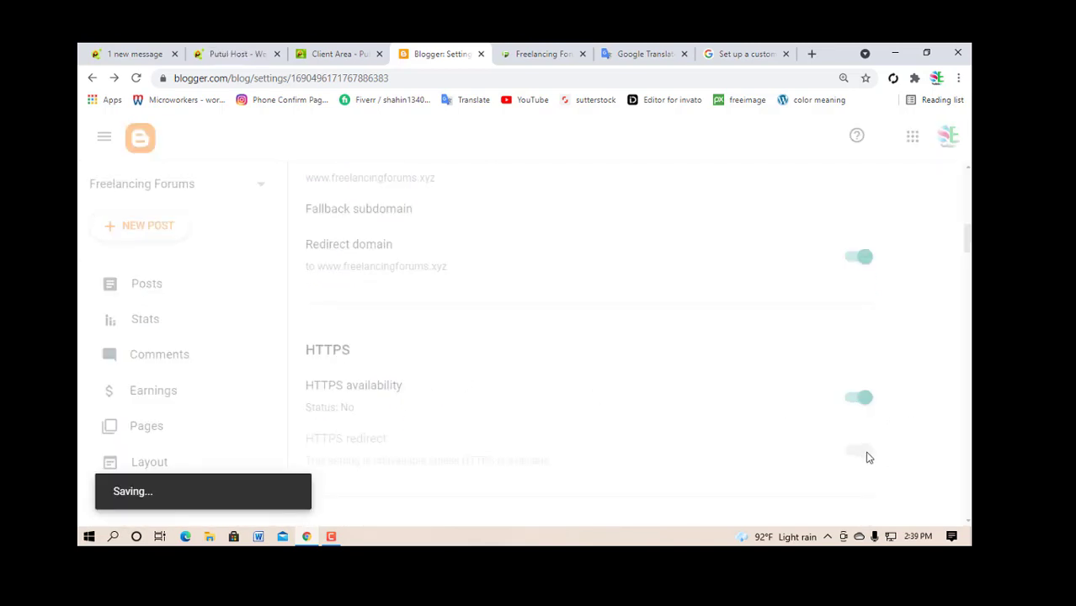
pyautogui.scroll(-4, 781, 438)
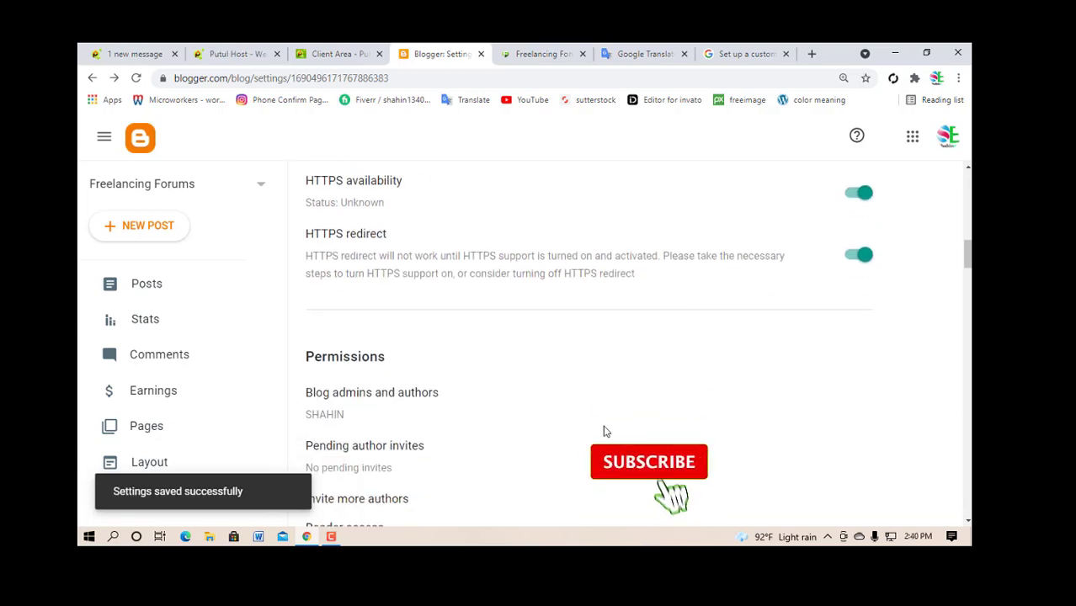
pyautogui.scroll(-9, 533, 407)
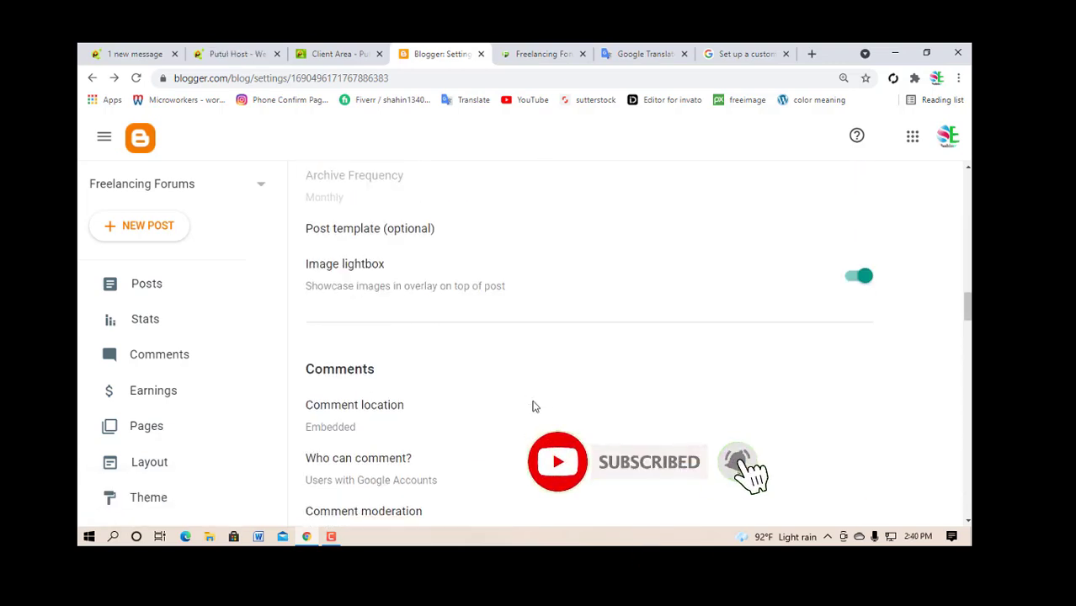
pyautogui.scroll(3, 506, 400)
pyautogui.scroll(7, 506, 401)
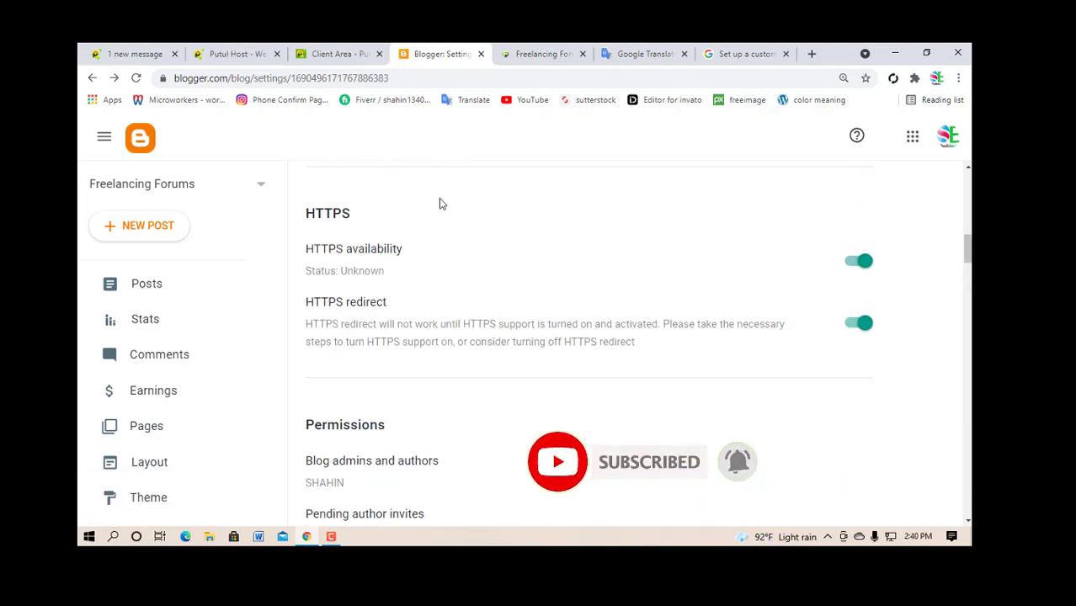
pyautogui.scroll(10, 450, 210)
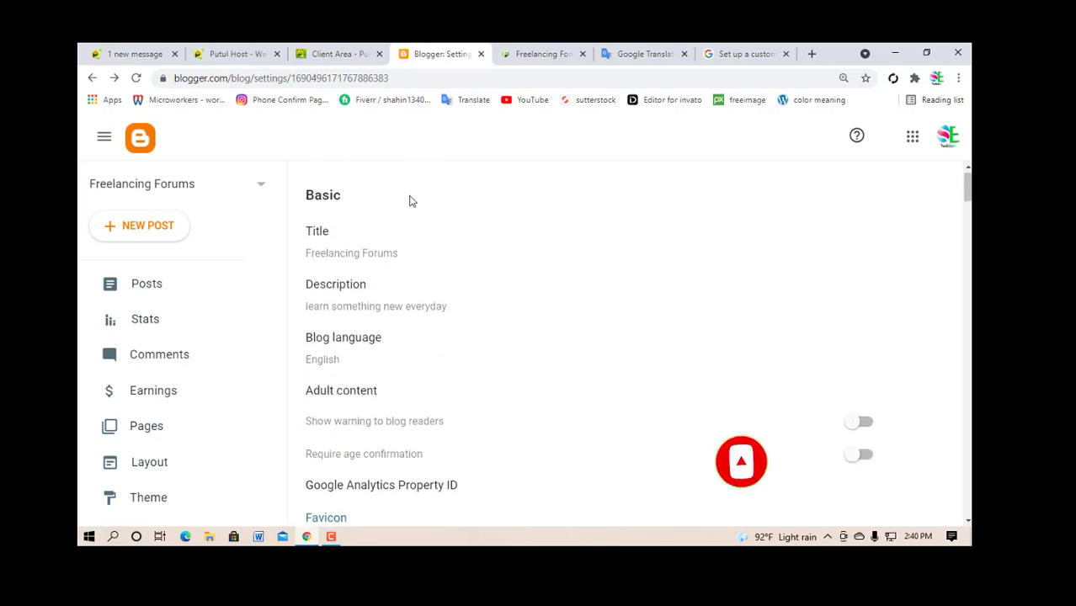
pyautogui.click(535, 54)
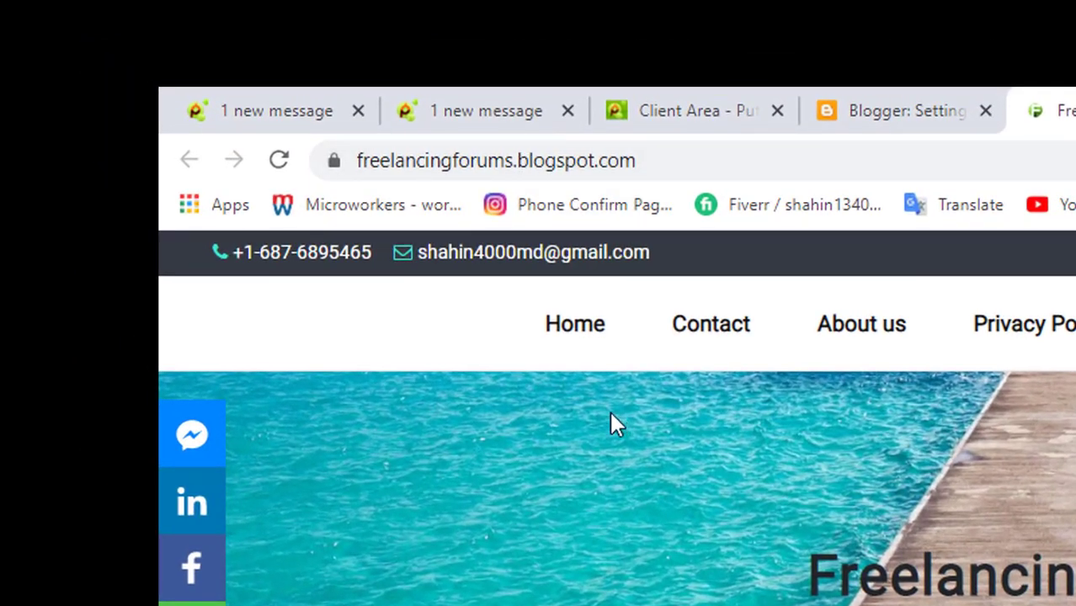
pyautogui.press('F5')
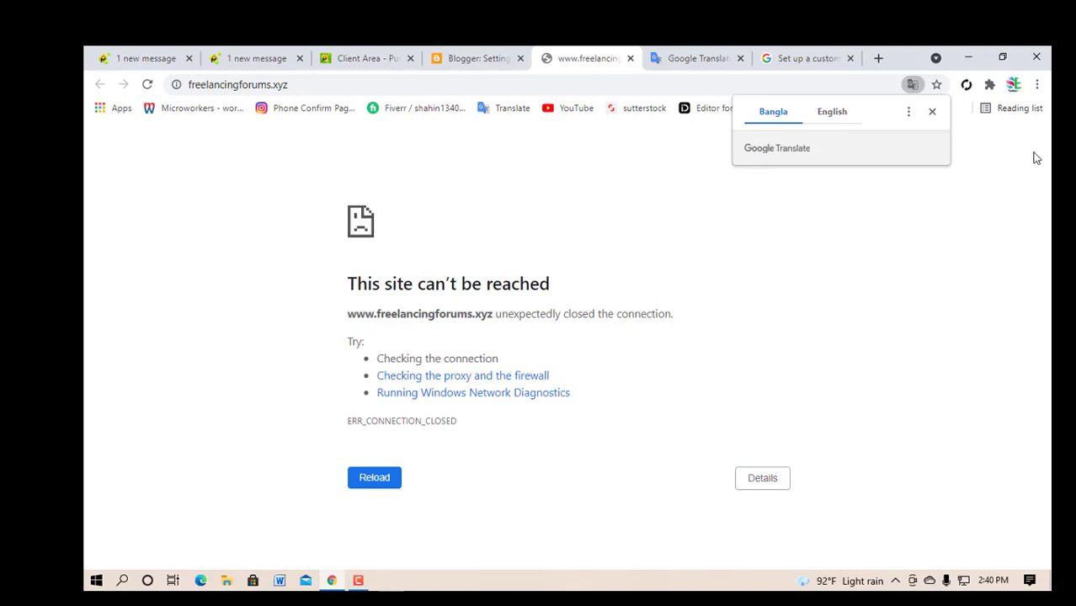
pyautogui.click(935, 114)
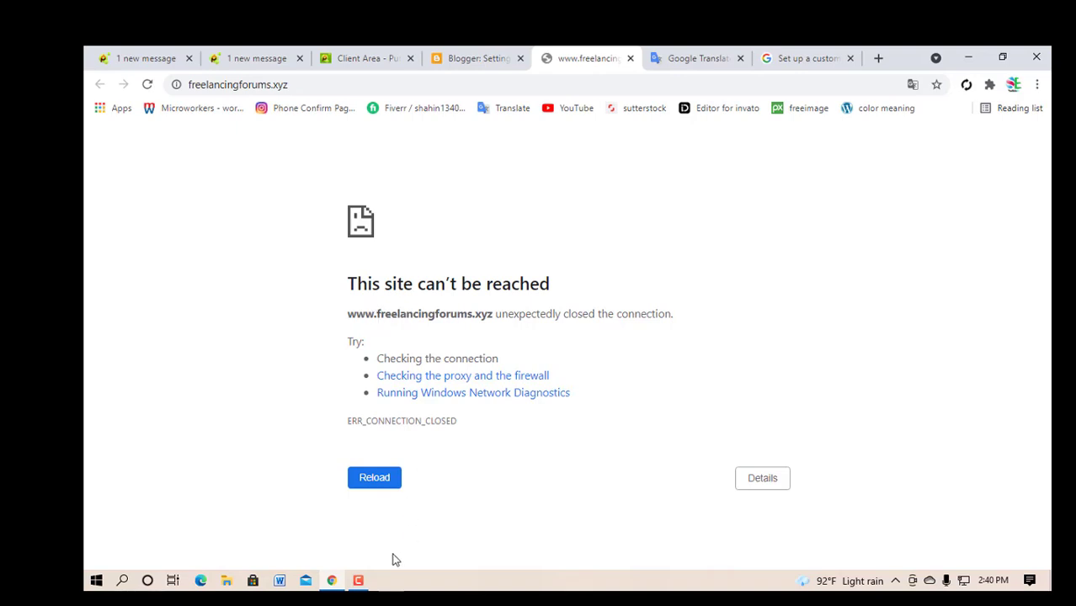
pyautogui.press('F5')
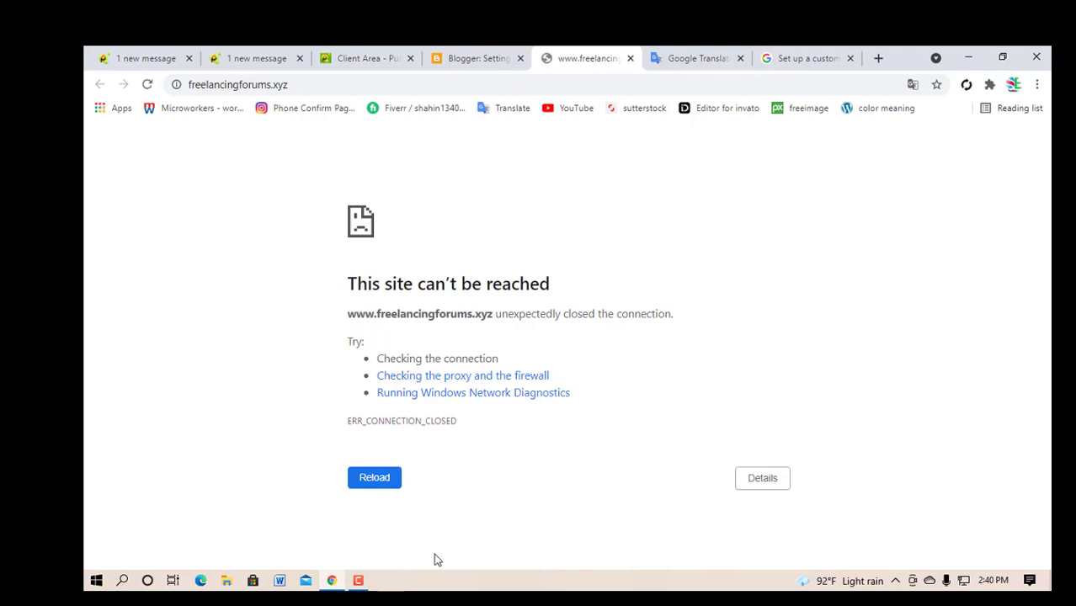